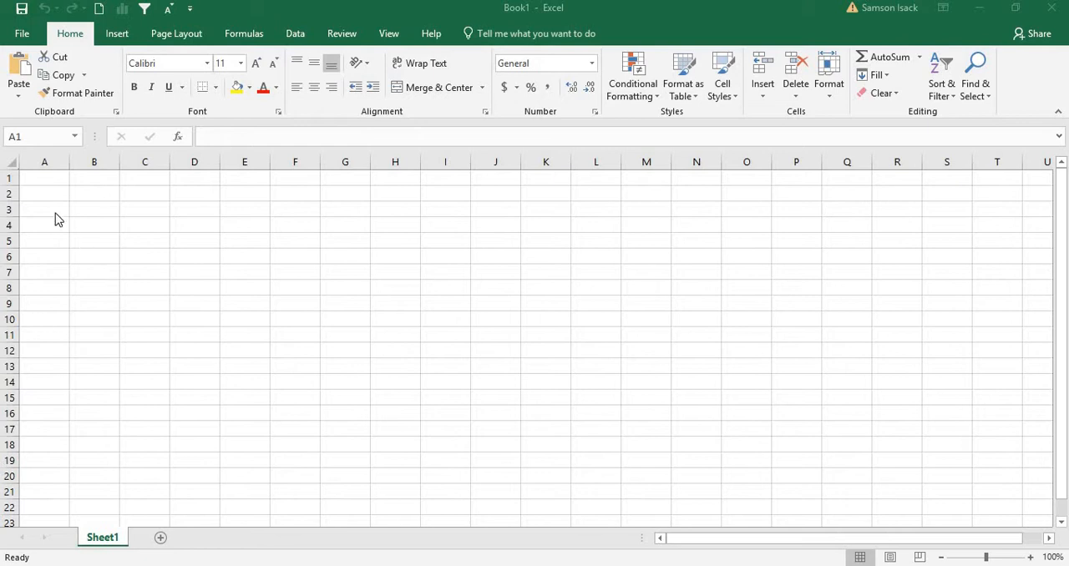
In SQL Server Management Studio, list the top 1000 rows of dbo.is_emp in the is_rpts database and review its Name, Salary and Country columns.
click(60, 177)
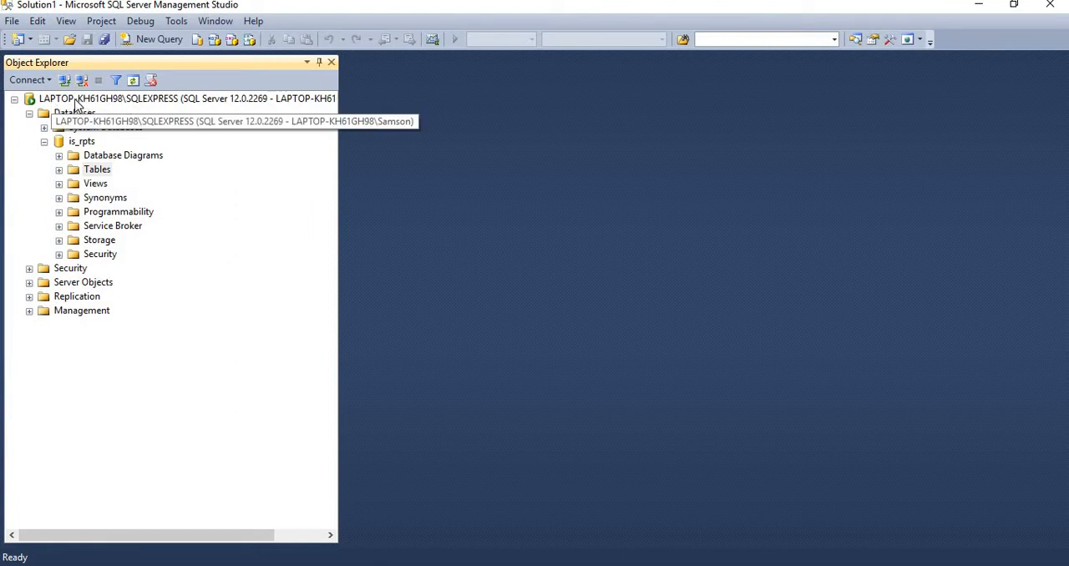
click(83, 142)
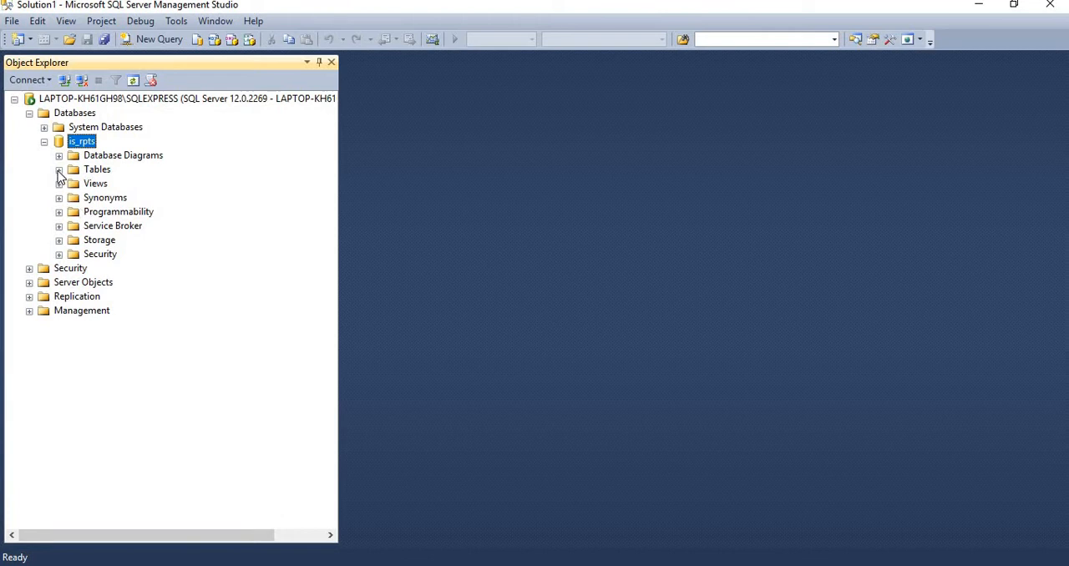
click(59, 169)
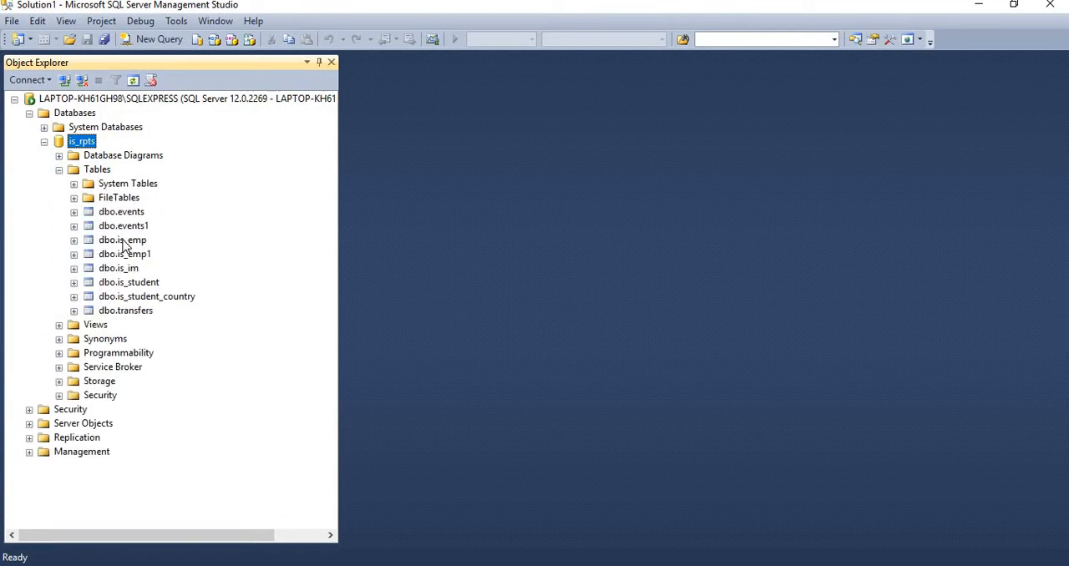
click(135, 242)
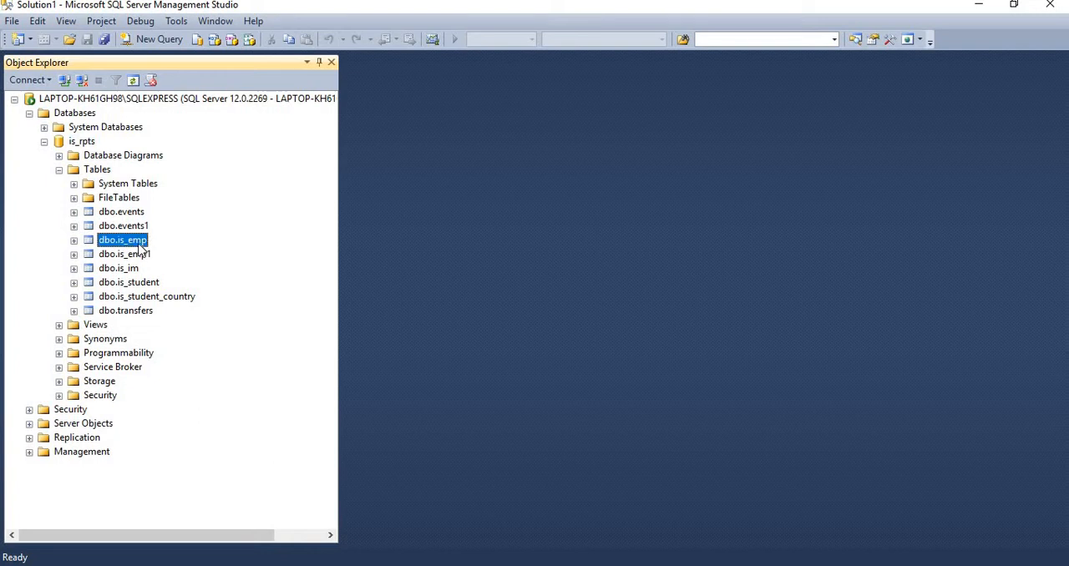
right_click(140, 249)
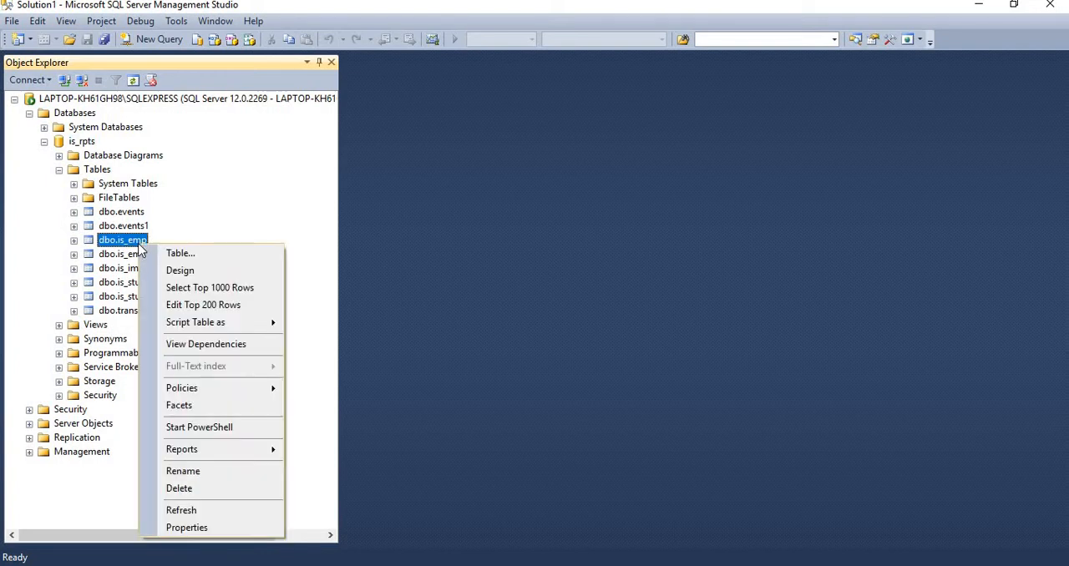
click(201, 289)
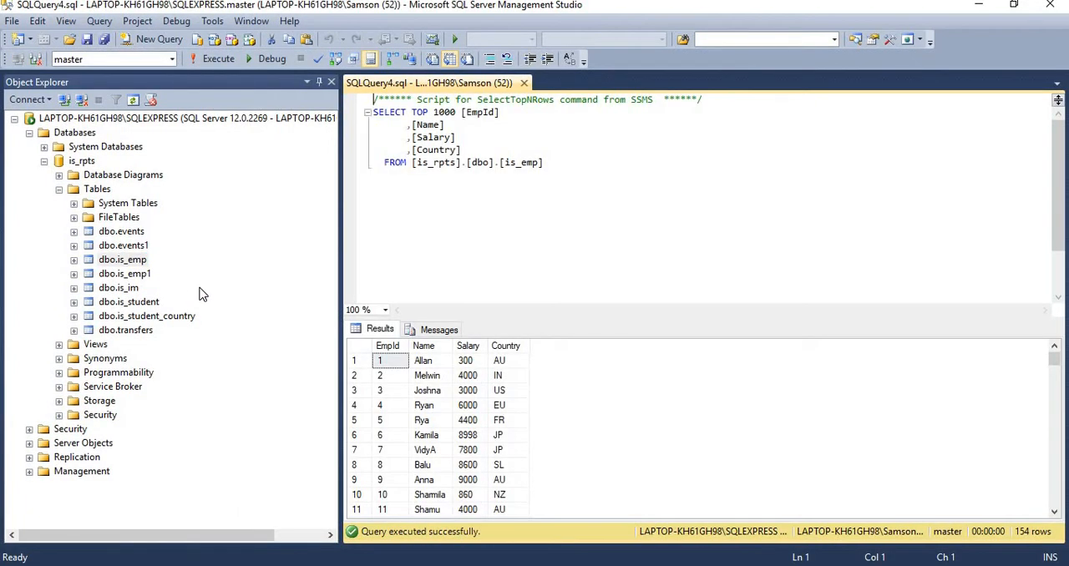
click(424, 361)
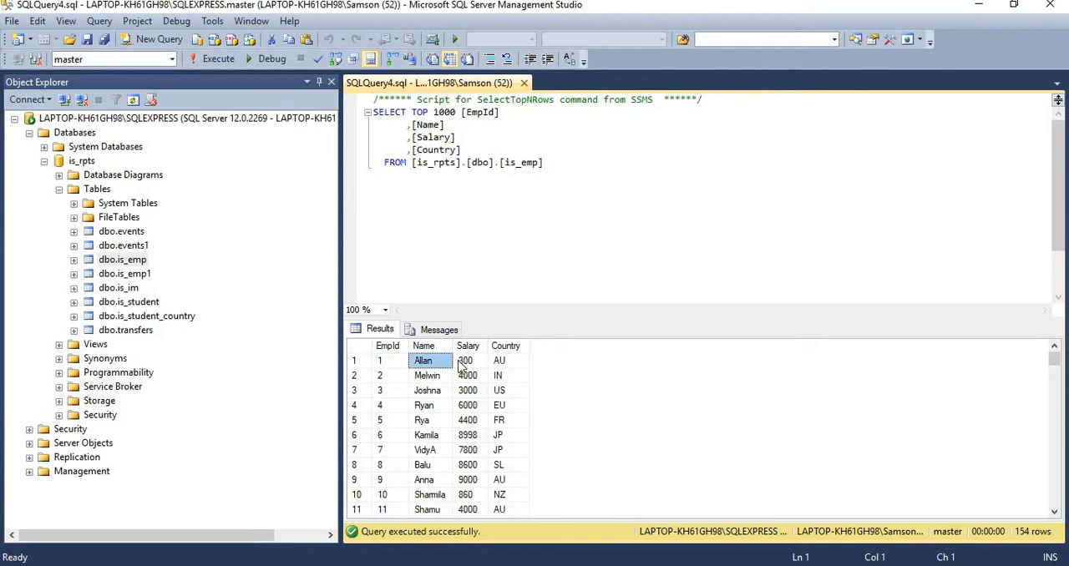
click(476, 364)
click(504, 364)
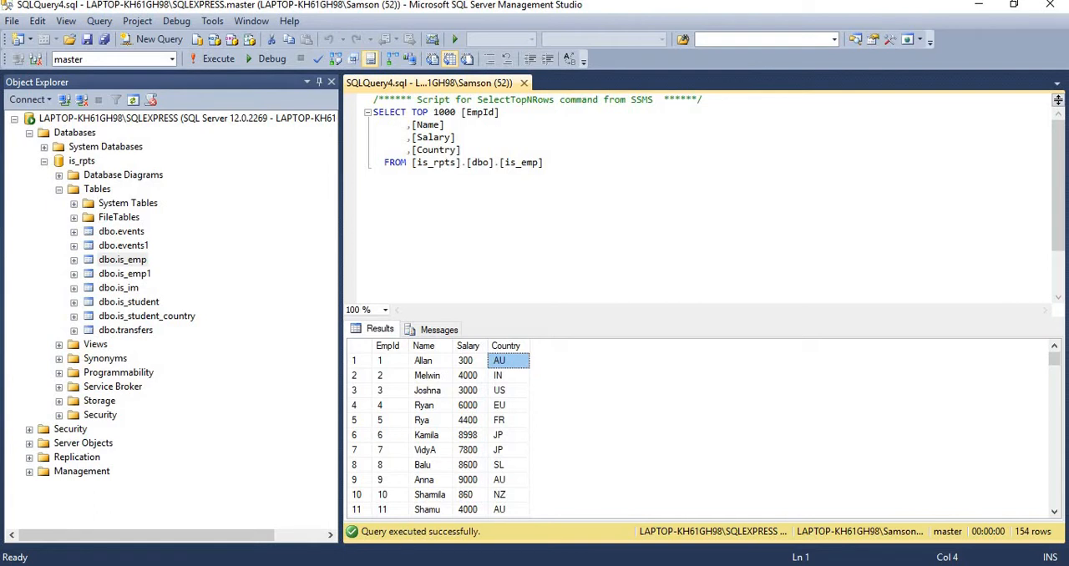
Switch to Excel and start a data import from SQL Server, connecting to LAPTOP-KH61GH98\SQLEXPRESS with Windows Authentication.
key(alt+Tab)
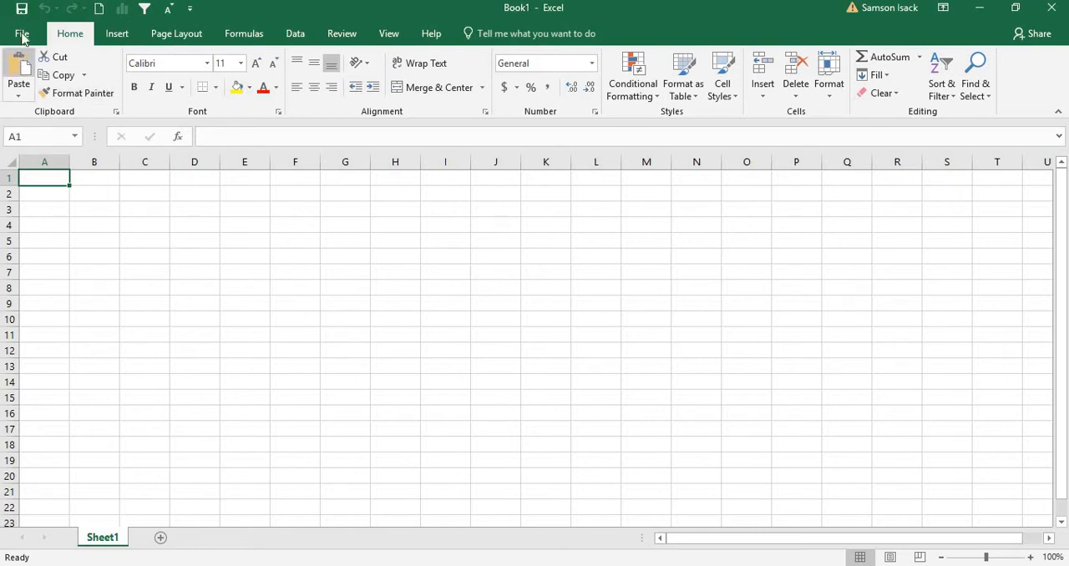
click(295, 42)
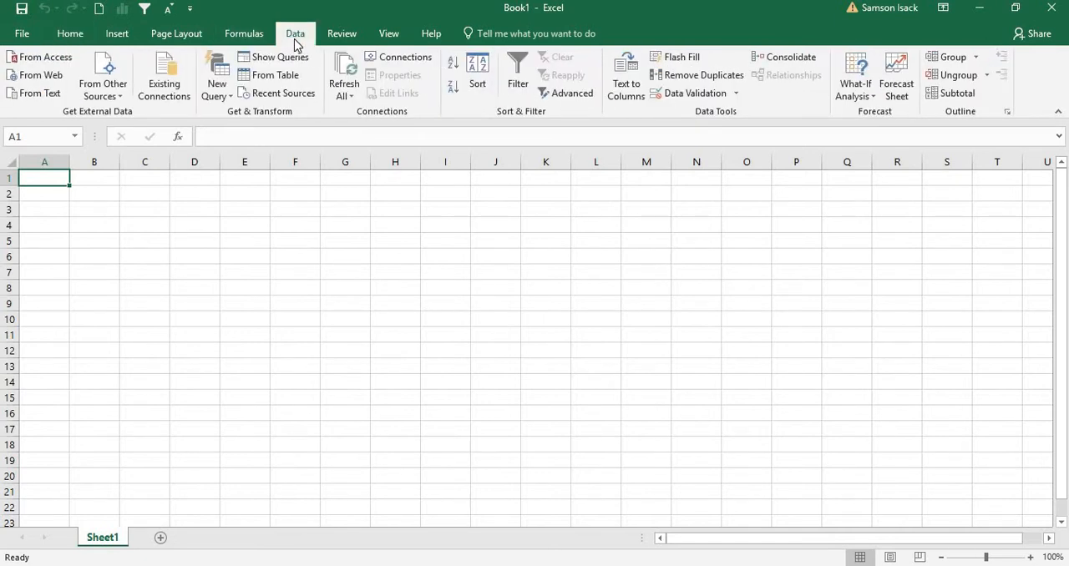
click(110, 102)
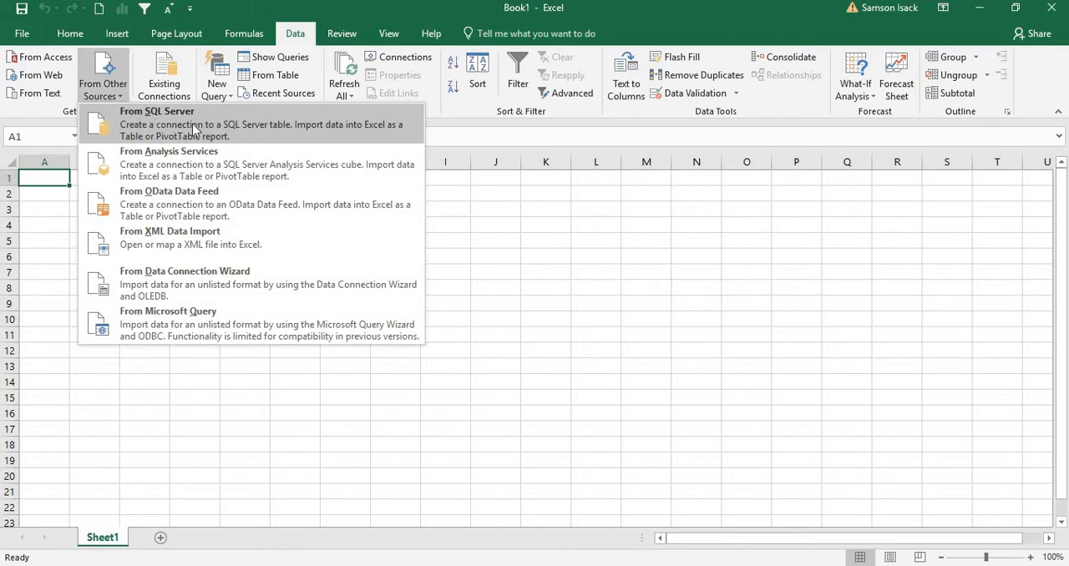
click(192, 127)
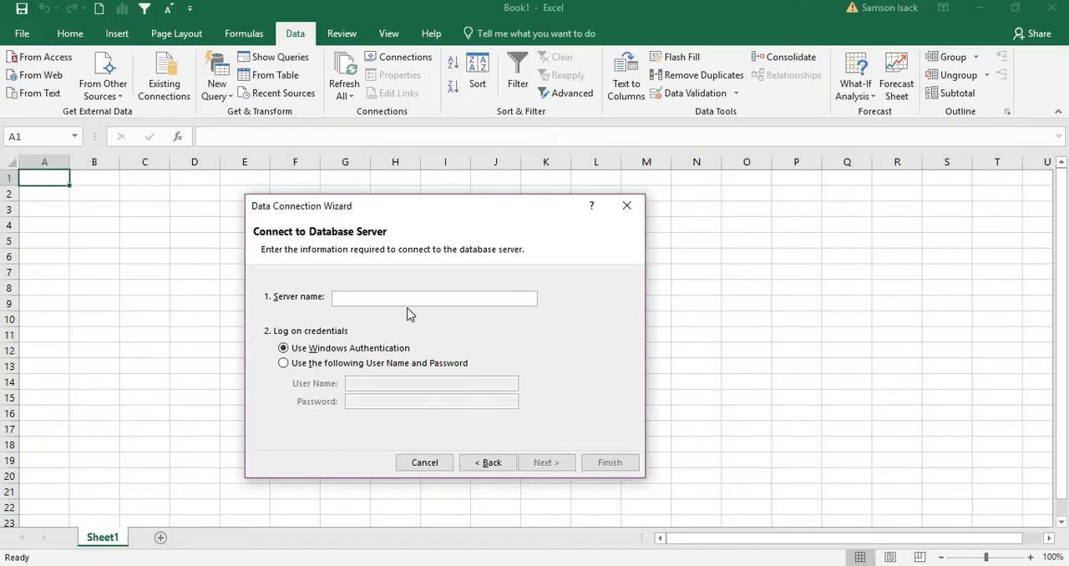
right_click(412, 299)
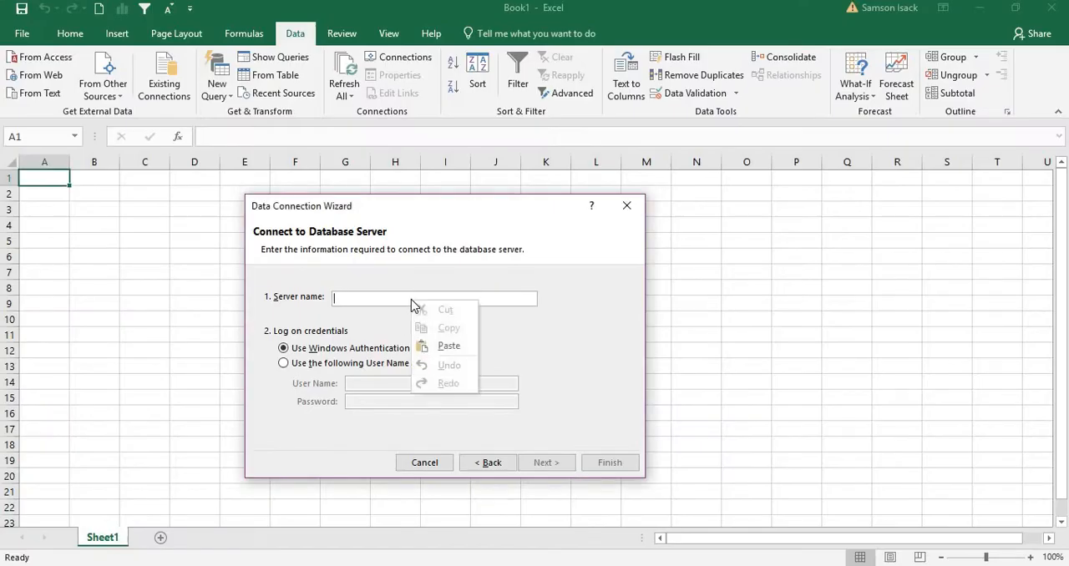
click(439, 344)
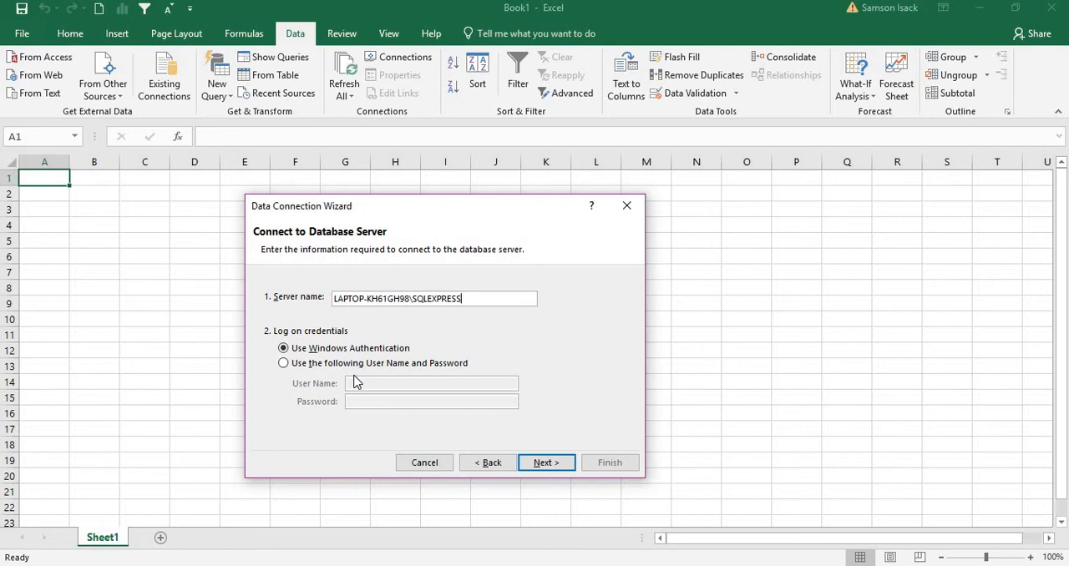
click(546, 463)
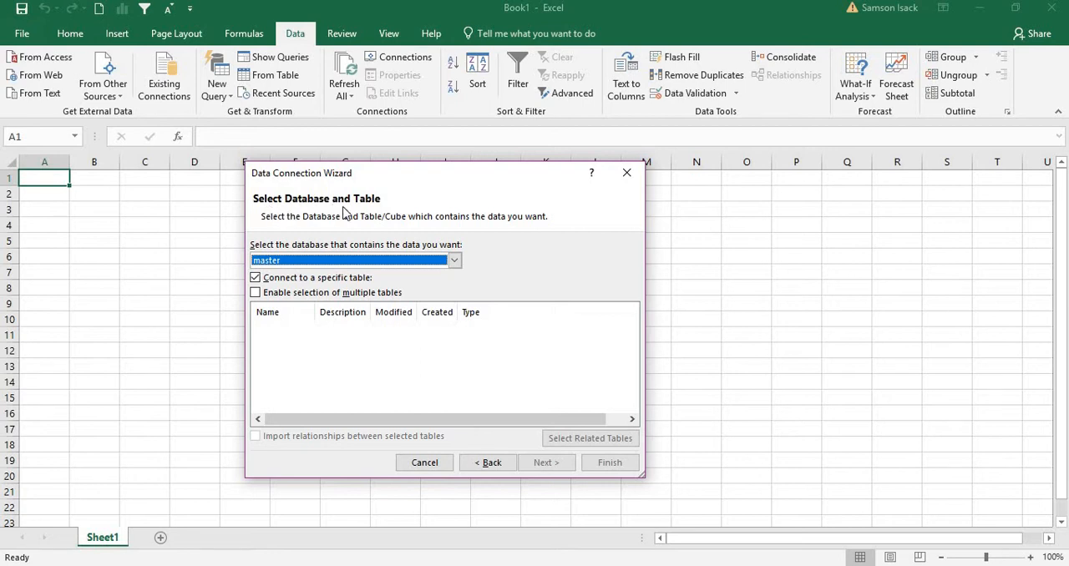
Choose the is_rpts database and its is_emp table as the data source for the connection.
click(408, 266)
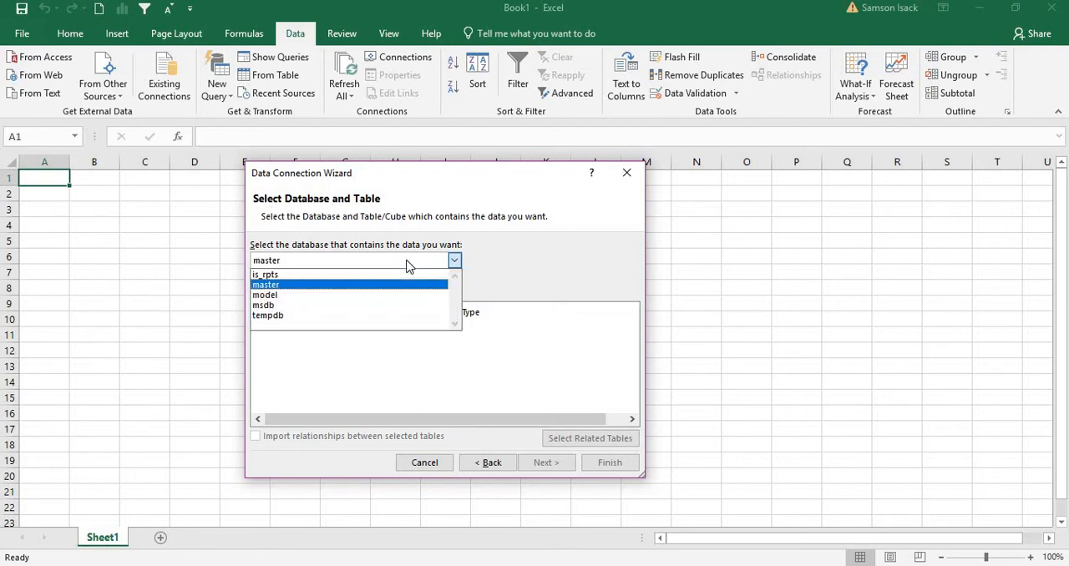
click(352, 274)
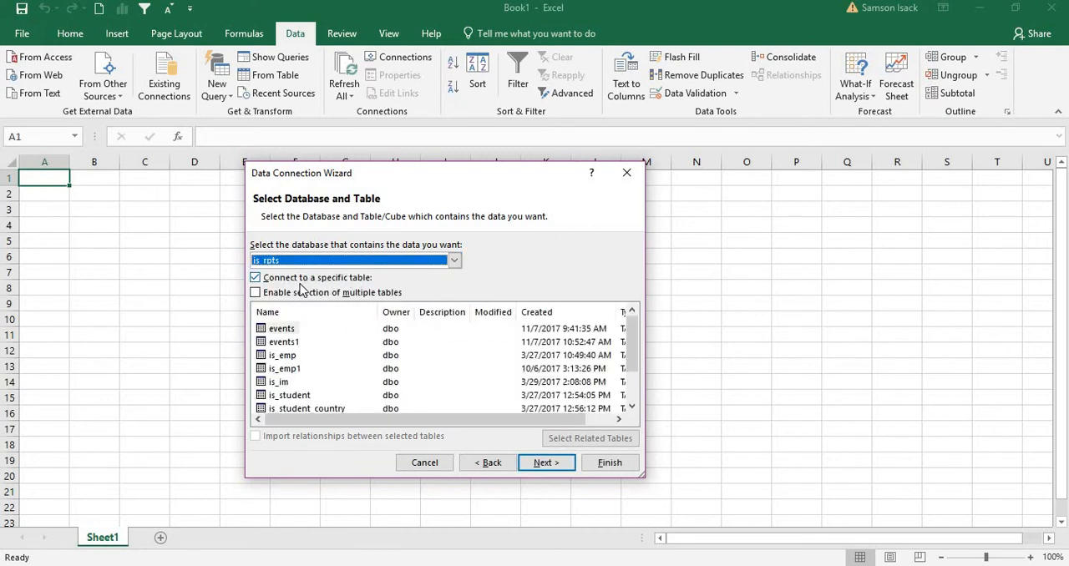
click(285, 356)
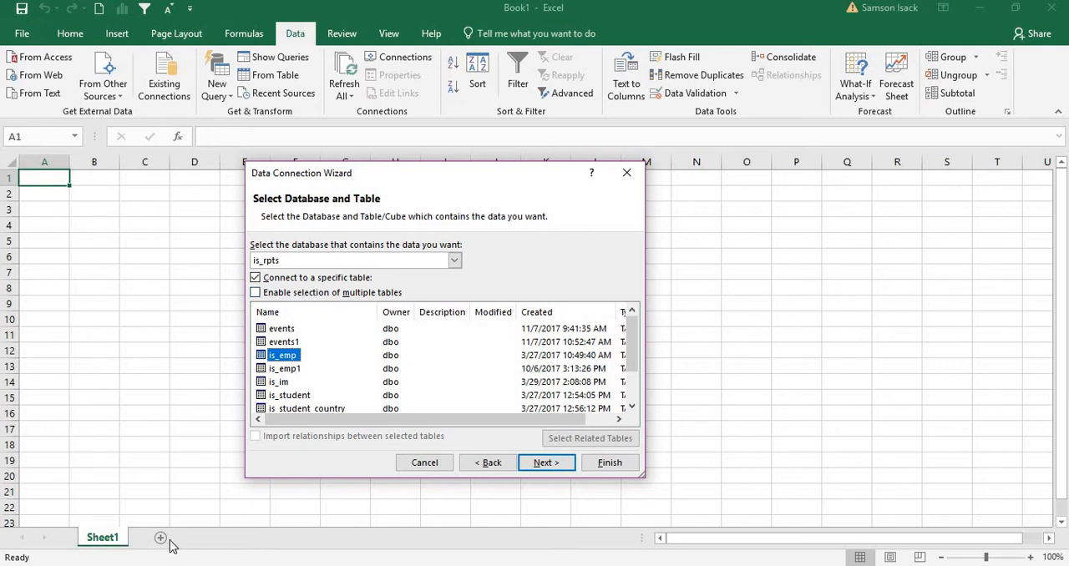
click(265, 297)
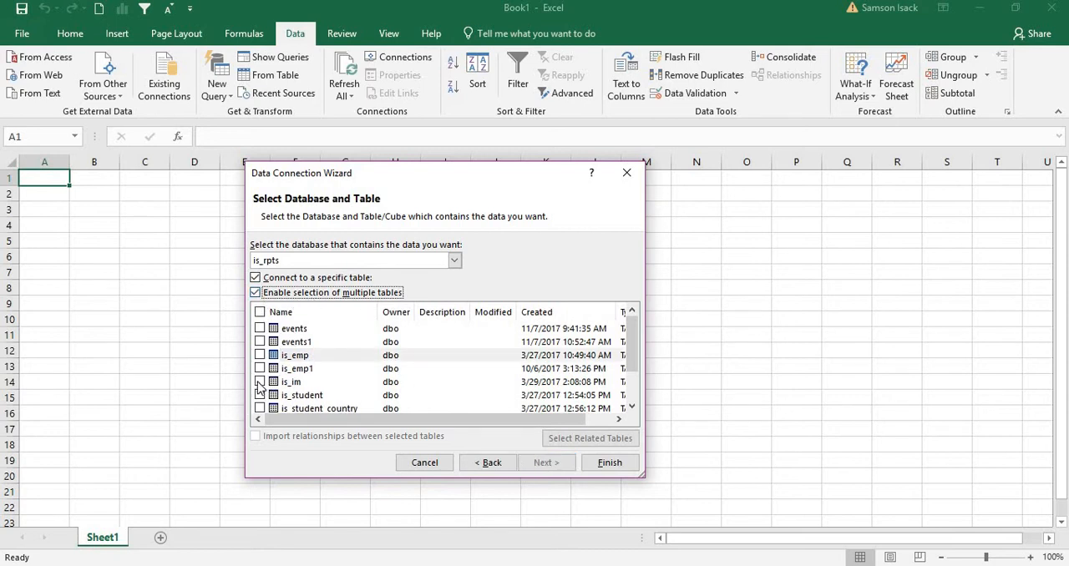
click(260, 355)
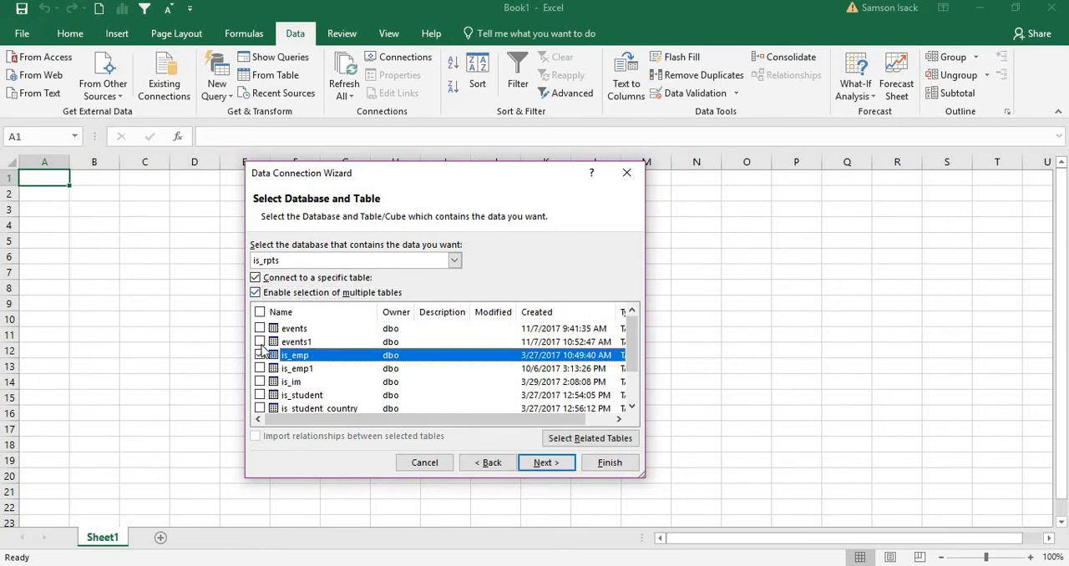
click(259, 329)
click(260, 329)
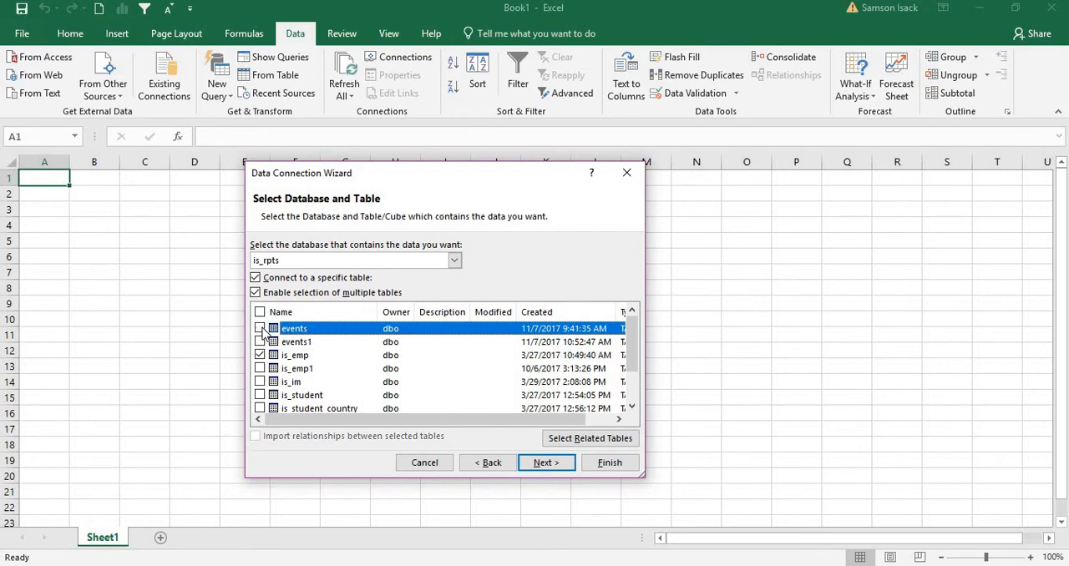
click(288, 293)
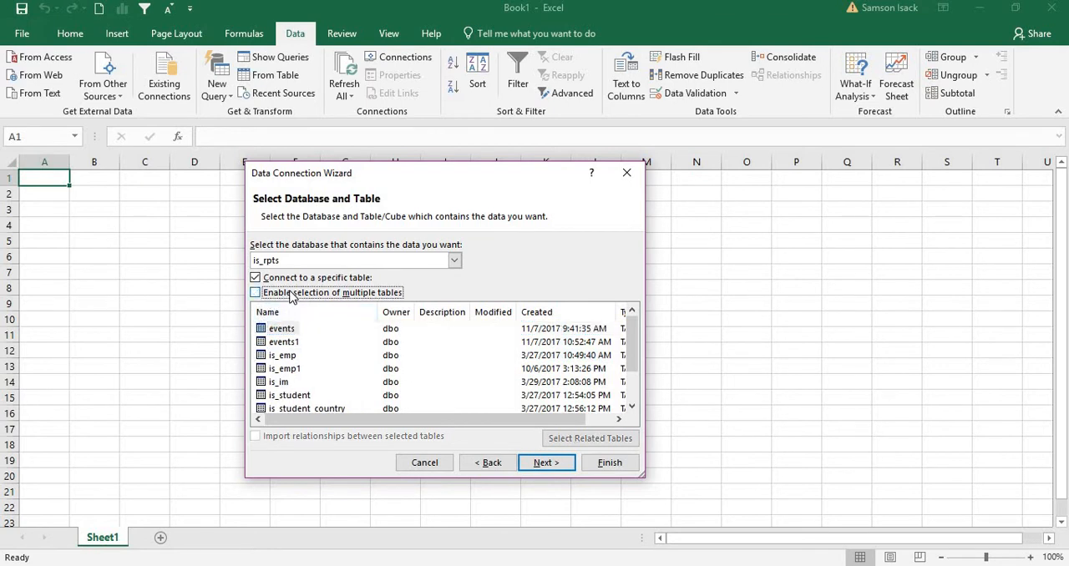
Select only the is_emp table for the connection and enter IS_EMP as the connection file's description.
click(282, 356)
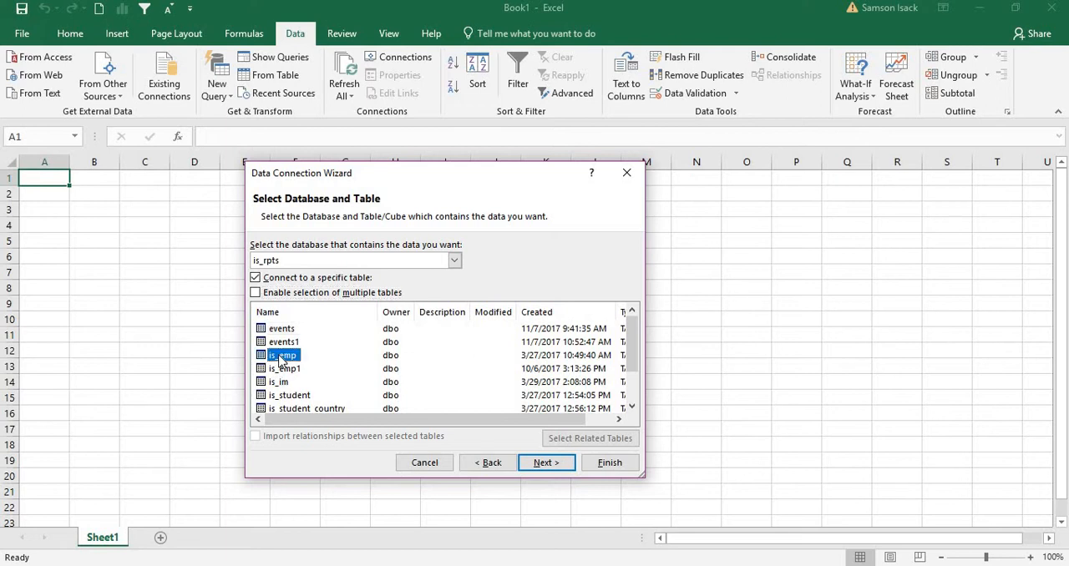
click(544, 463)
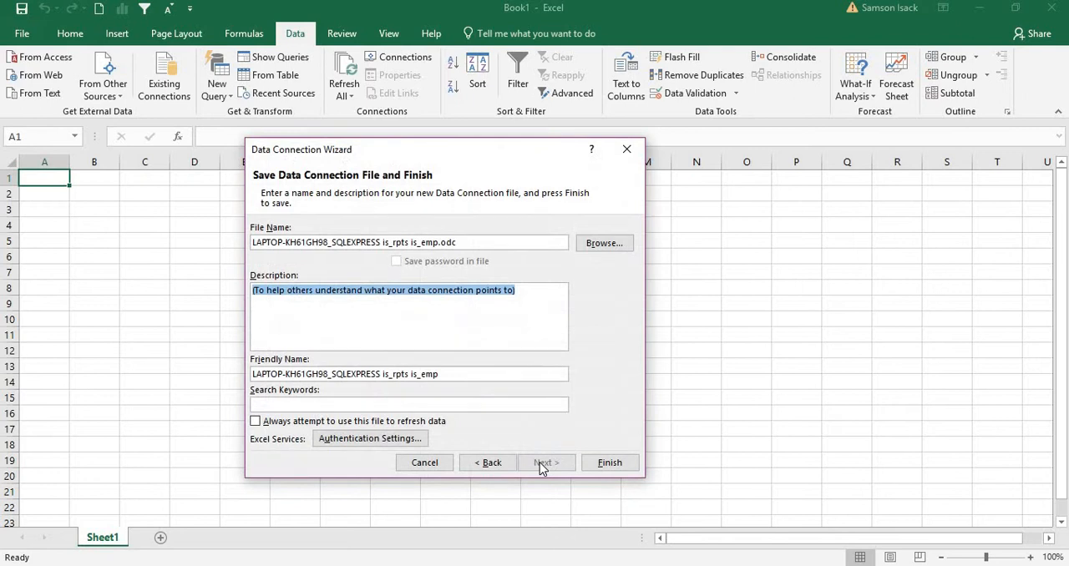
click(403, 301)
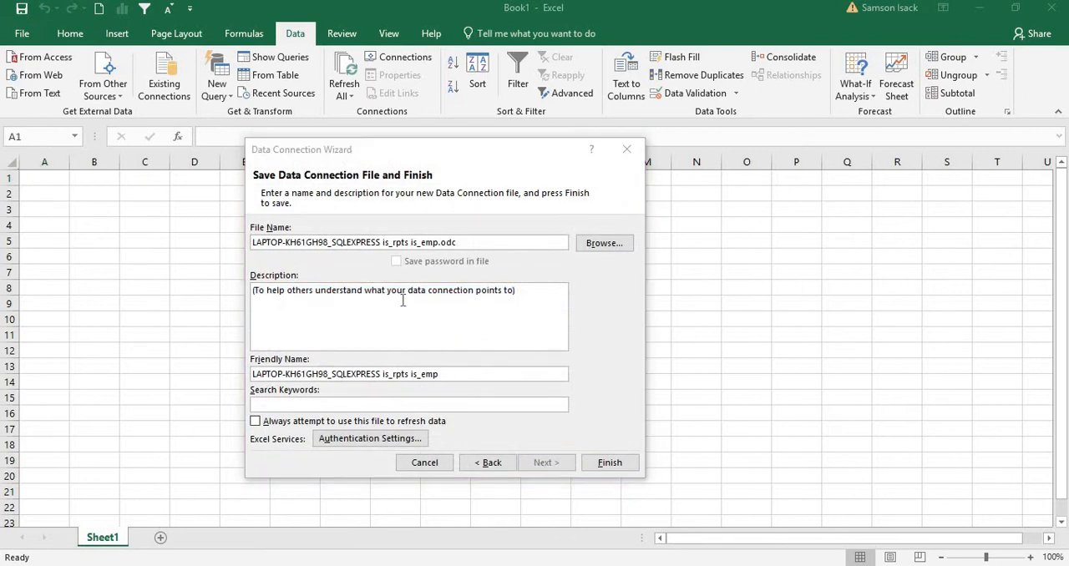
click(526, 297)
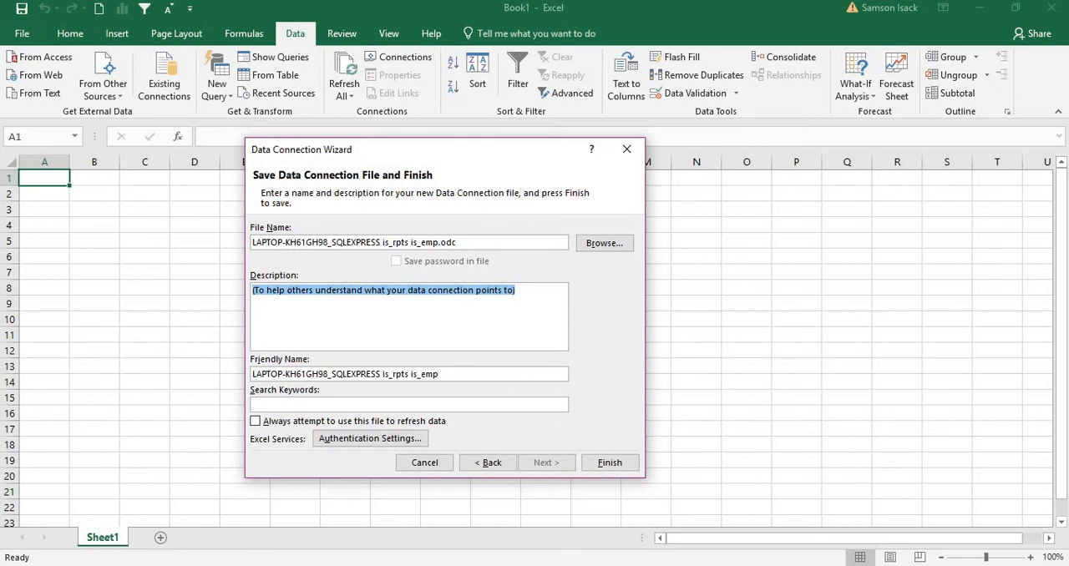
text(IS_E)
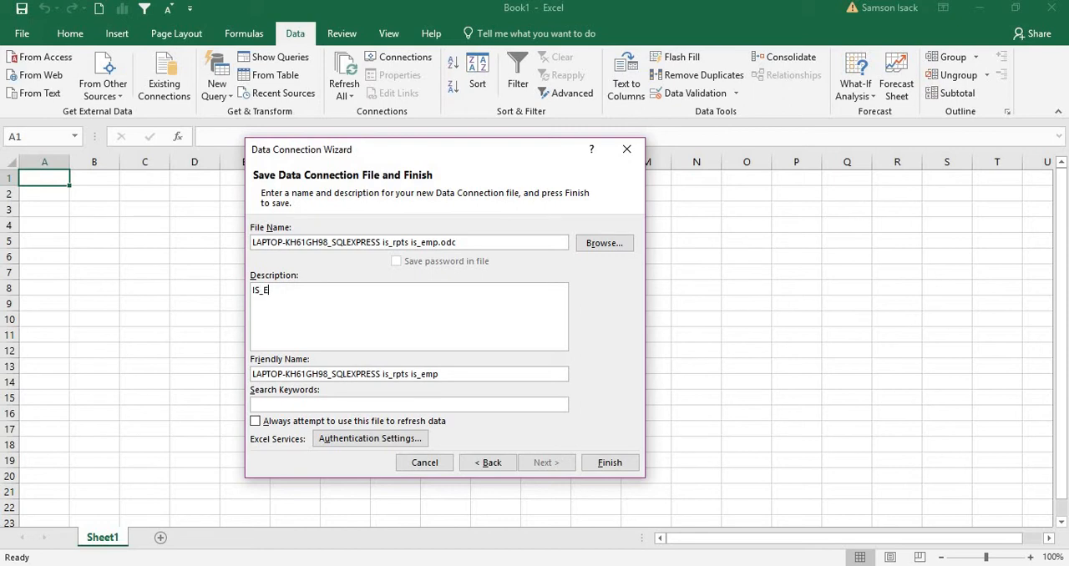
text(MP)
drag(297, 304, 223, 311)
click(447, 376)
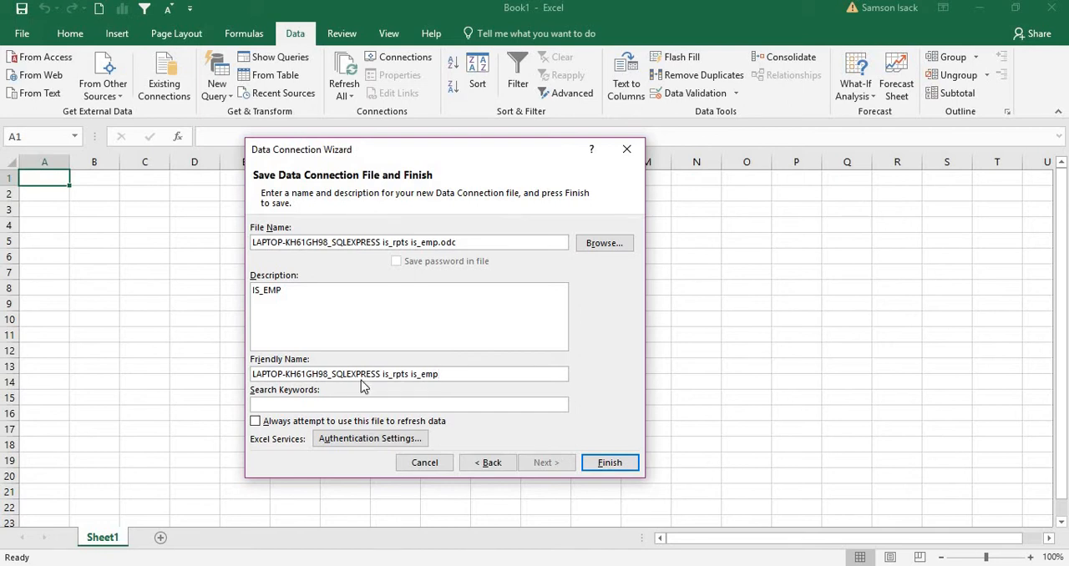
Shorten the connection's friendly name to "is_rpts is_emp" and save the connection file, replacing the existing one.
drag(381, 374, 175, 373)
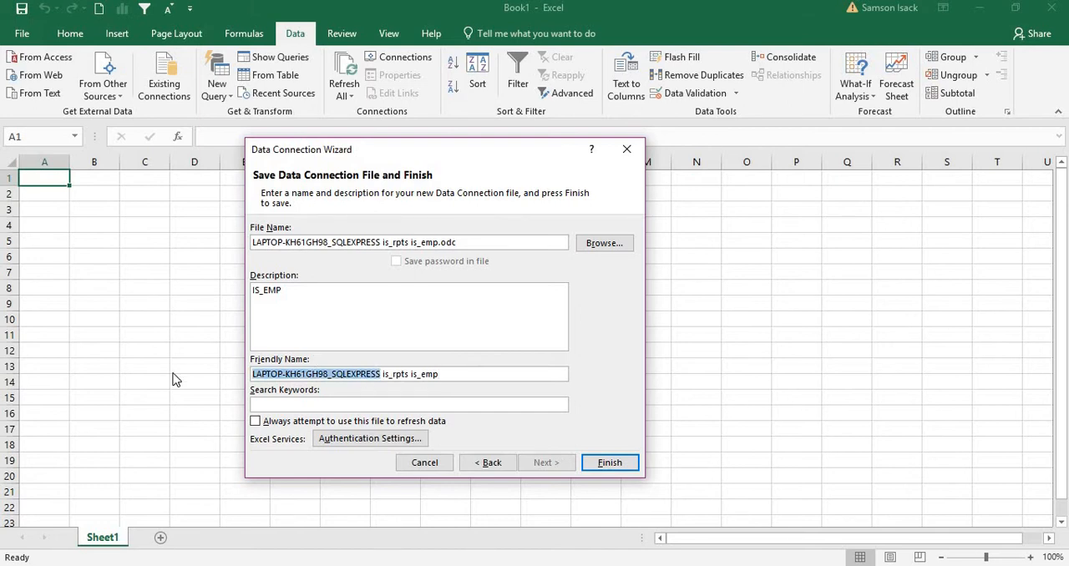
key(Delete)
key(Delete)
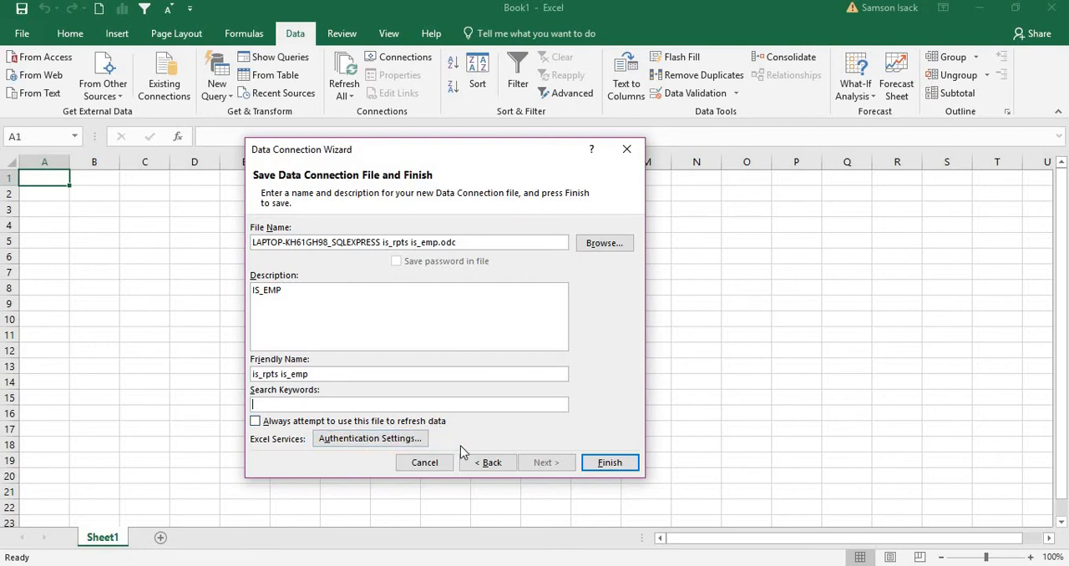
click(611, 463)
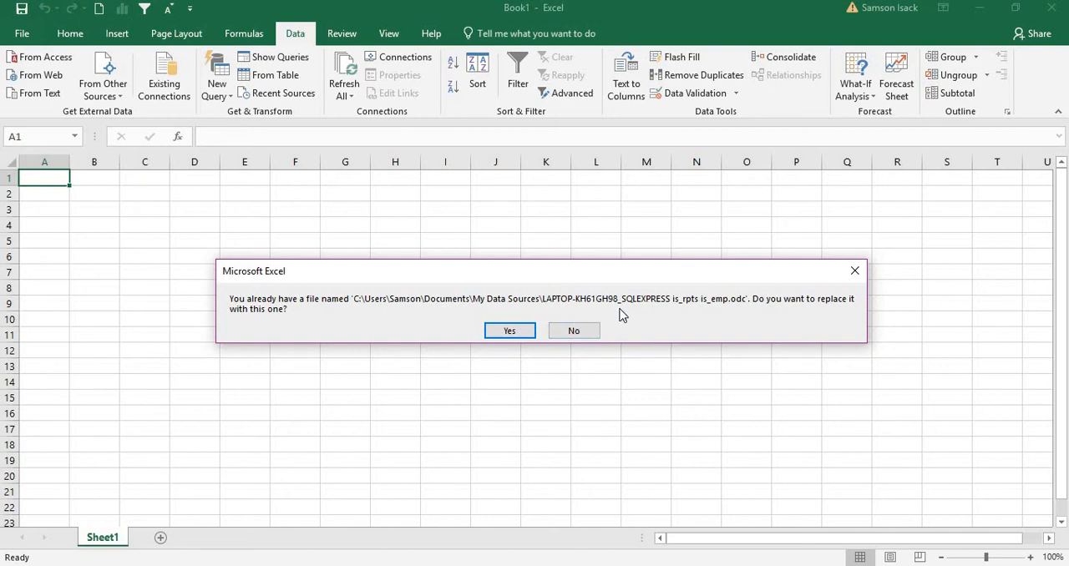
click(495, 332)
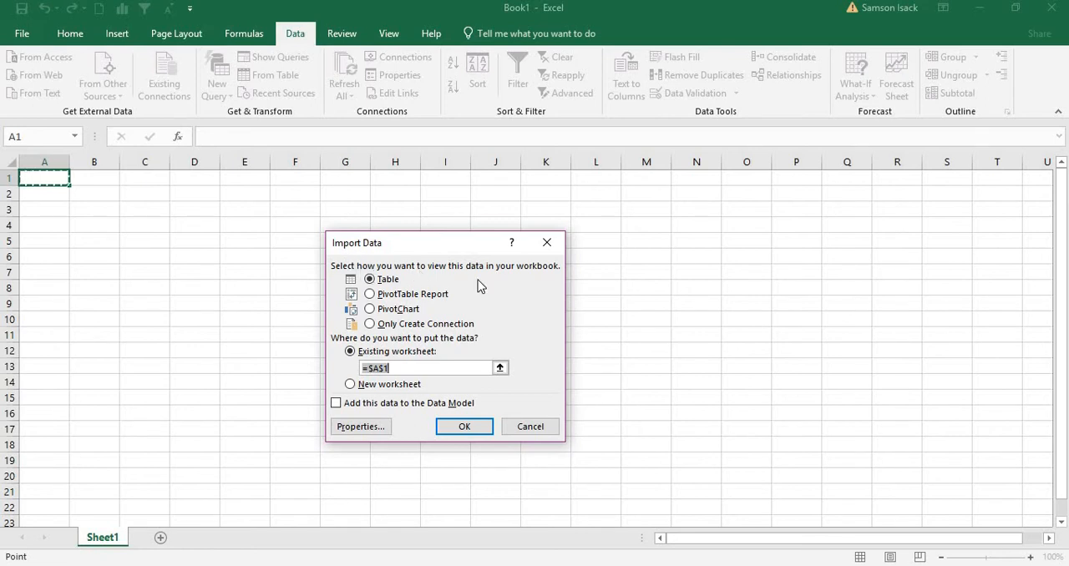
Import the data as a PivotChart into the existing worksheet at cell A1.
click(394, 314)
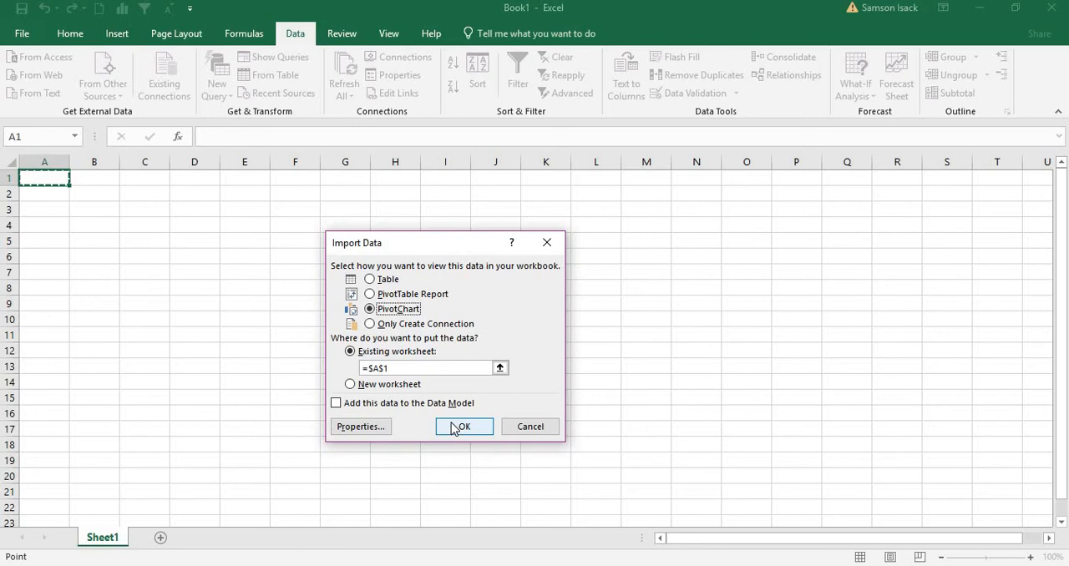
click(456, 427)
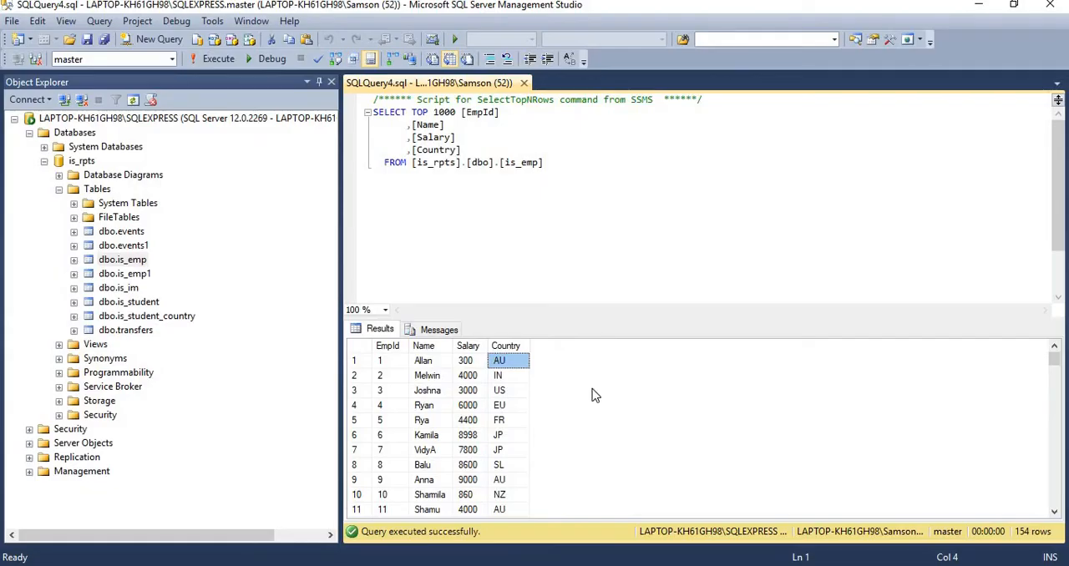
Review the Country, EmpId and Name columns of the is_emp query results in SQL Server Management Studio.
click(505, 348)
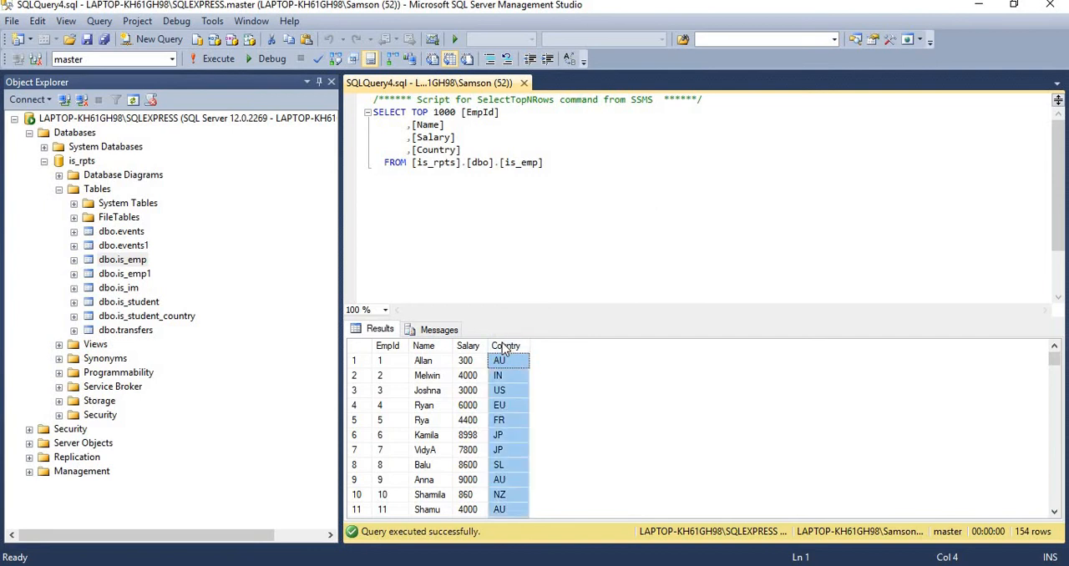
click(389, 348)
click(425, 348)
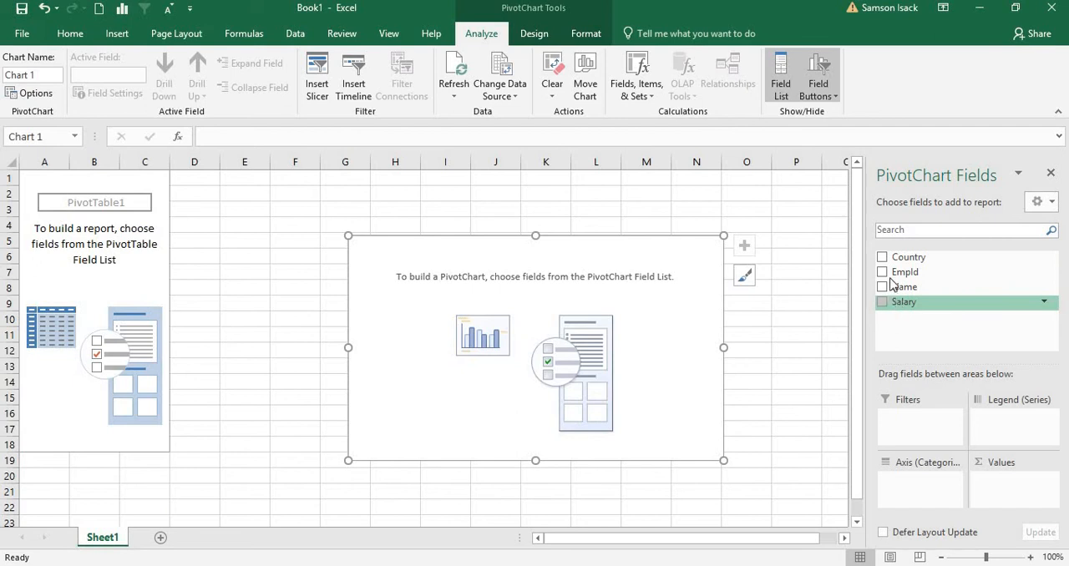
In Excel, put Country on the PivotChart's category axis and EmpId in its values, summarized by Count.
drag(890, 263, 886, 482)
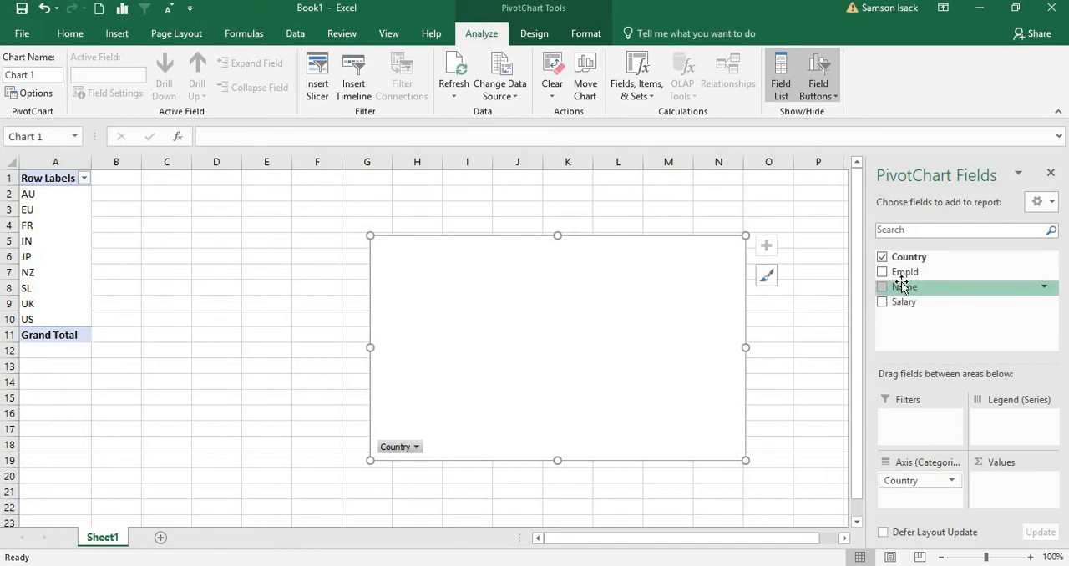
mouse_move(904, 274)
mouse_down()
mouse_move(907, 303)
mouse_move(1023, 532)
mouse_move(1025, 490)
mouse_up()
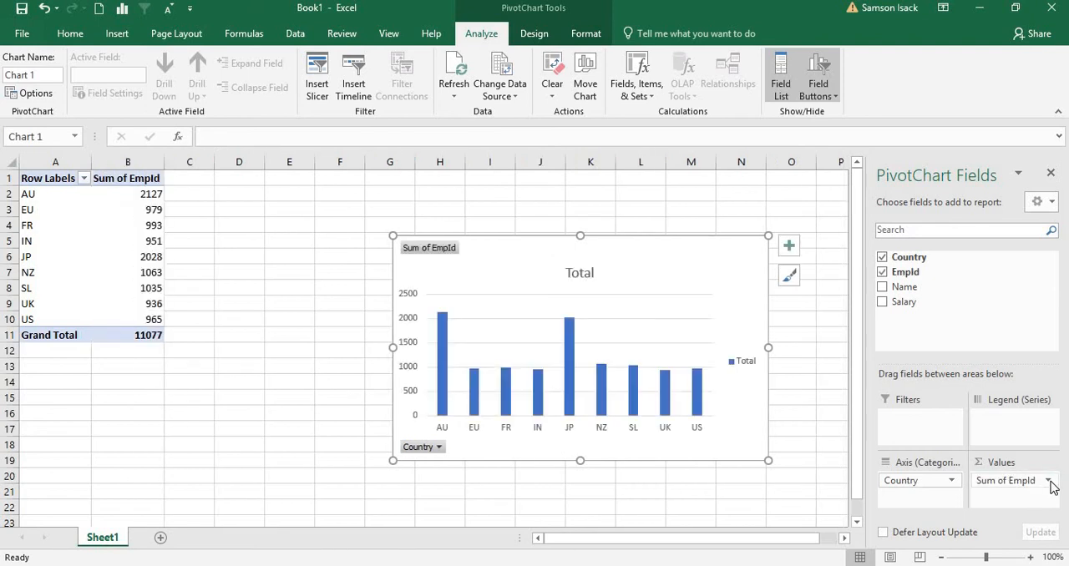
click(1049, 482)
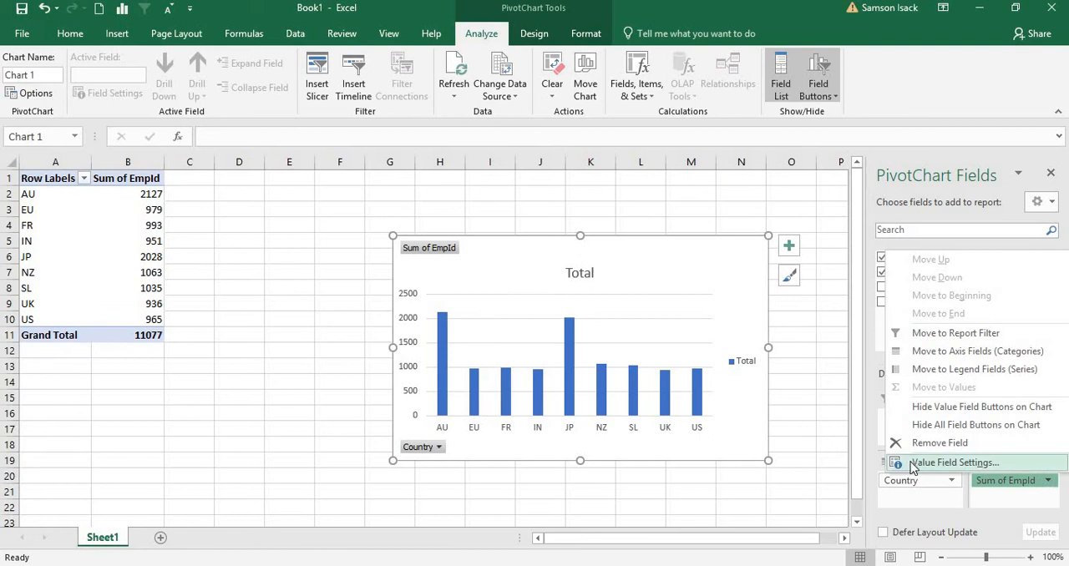
click(978, 464)
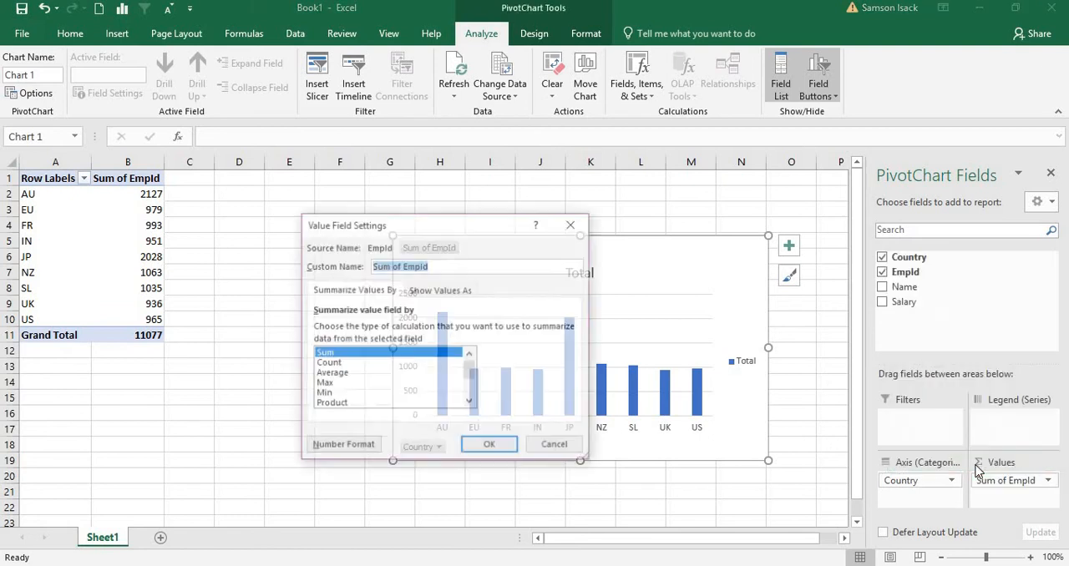
click(343, 364)
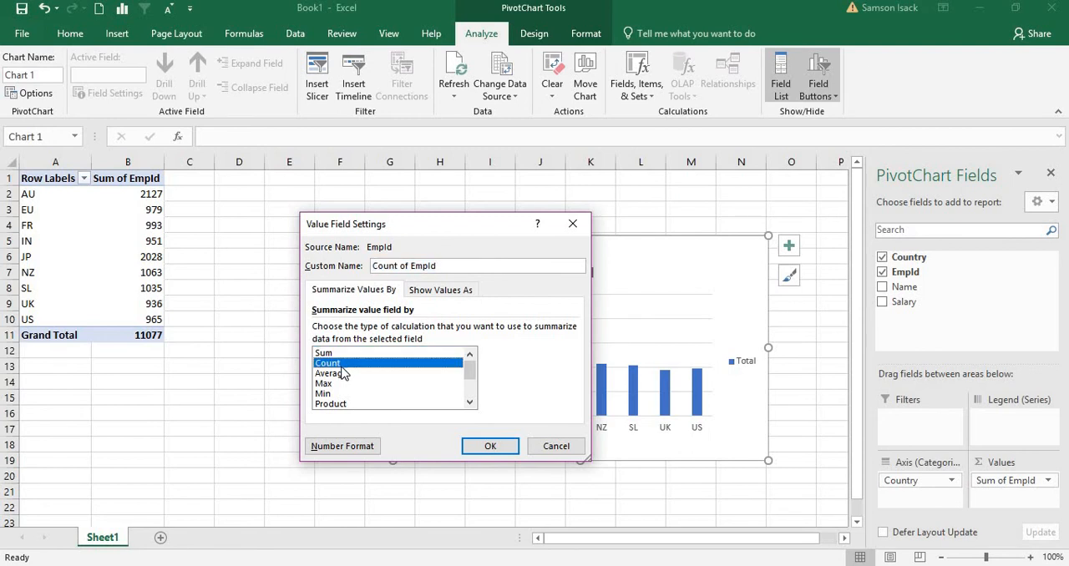
click(490, 446)
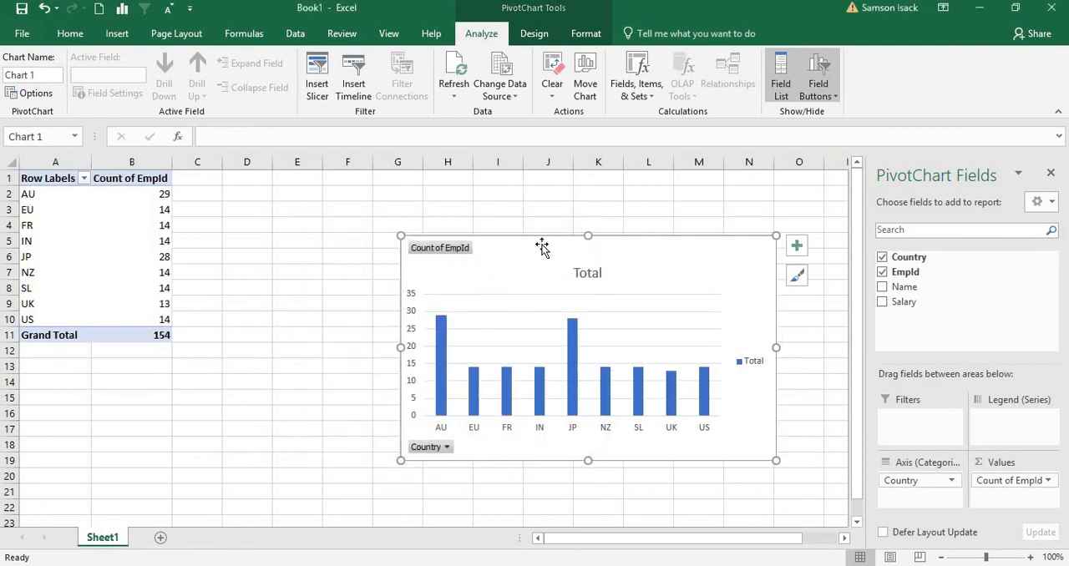
Move the PivotChart beside the PivotTable and enlarge it to span about cells D2 to O21.
drag(456, 192, 390, 205)
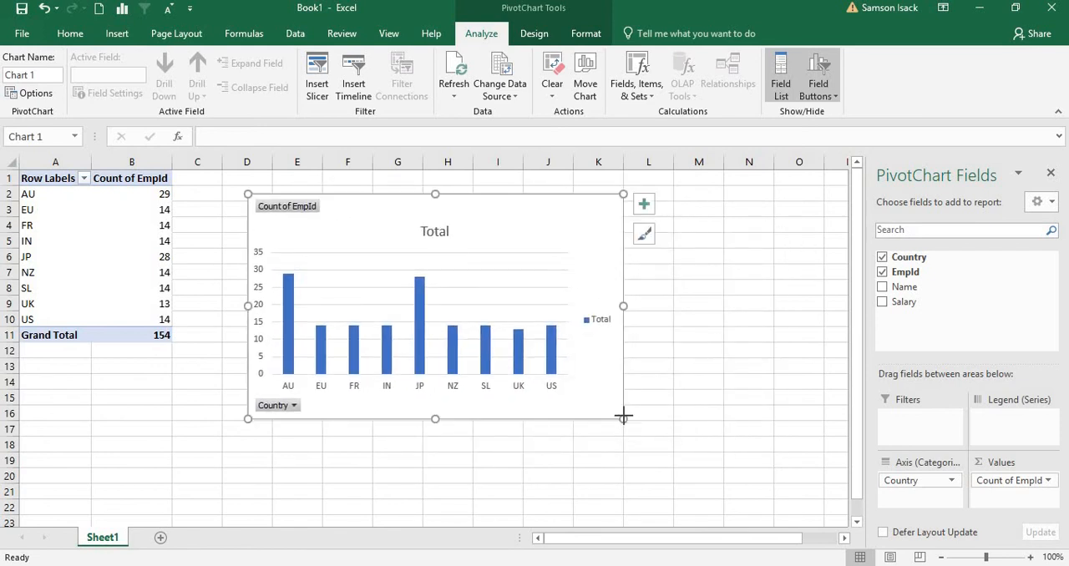
drag(623, 416, 799, 496)
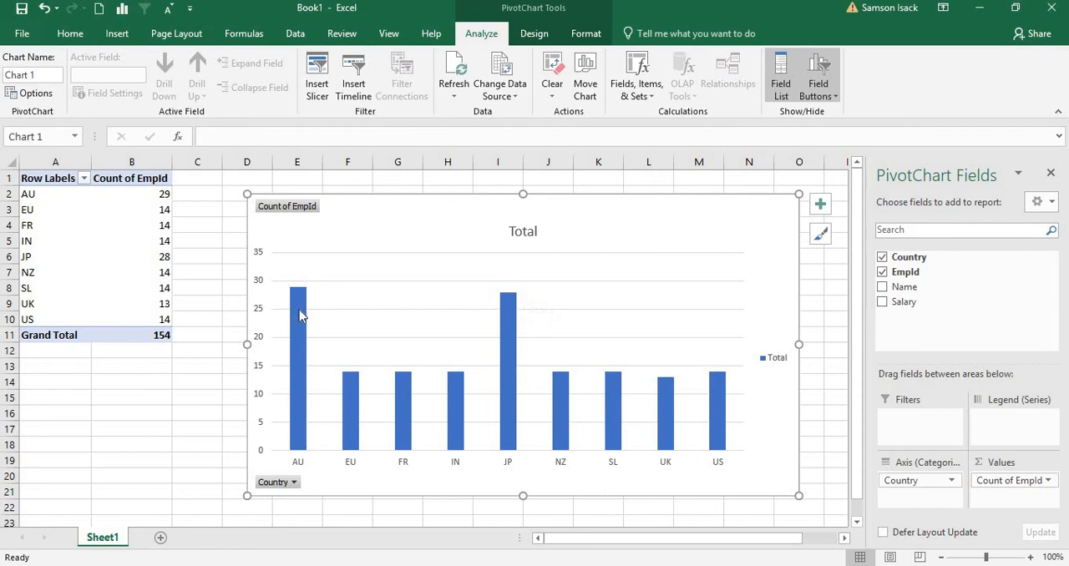
Examine the AU bar in the chart and the UK and AU rows of the PivotTable.
mouse_move(301, 315)
mouse_move(518, 565)
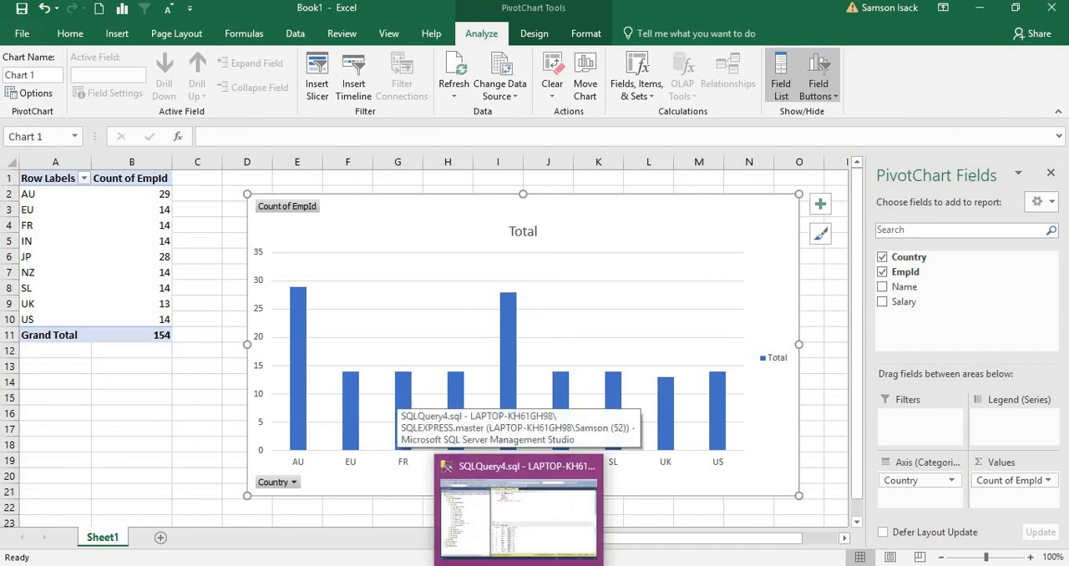
click(28, 303)
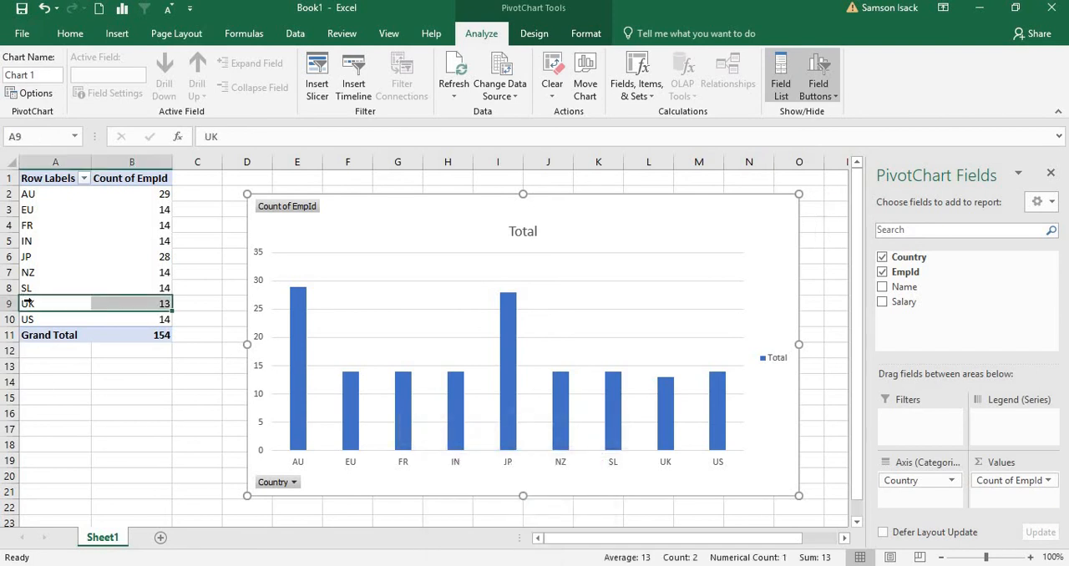
click(64, 195)
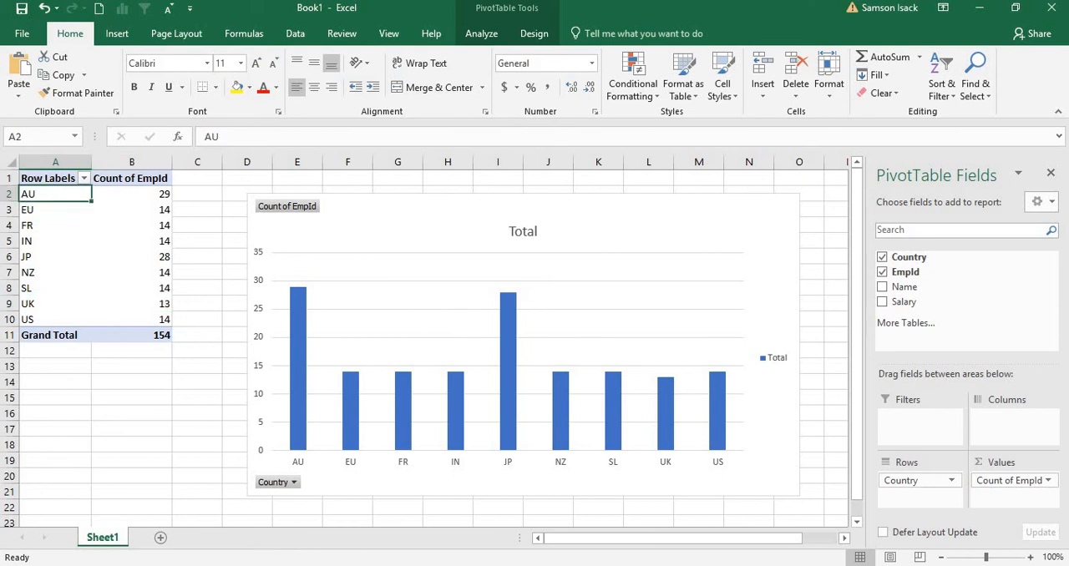
Switch to SQL Server Management Studio, open is_emp for editing its top 200 rows, and set the Country of EmpId 1 to UK.
mouse_move(519, 565)
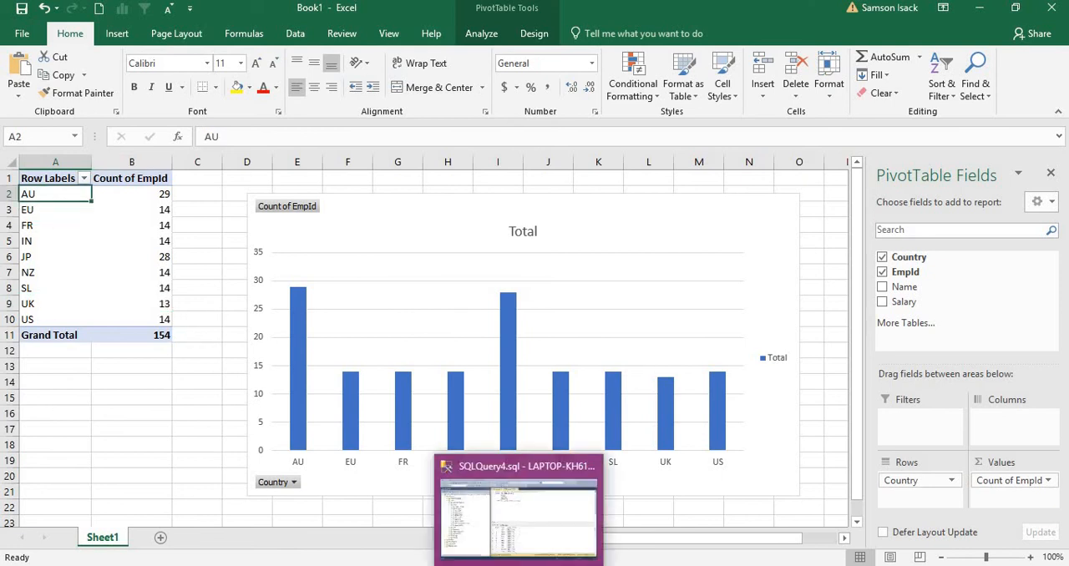
click(519, 514)
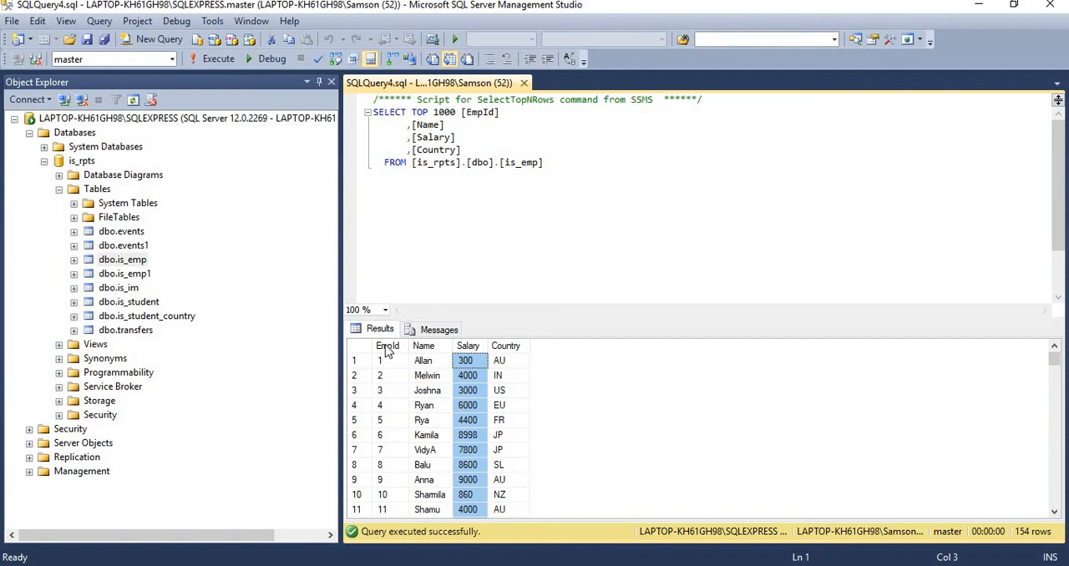
right_click(131, 265)
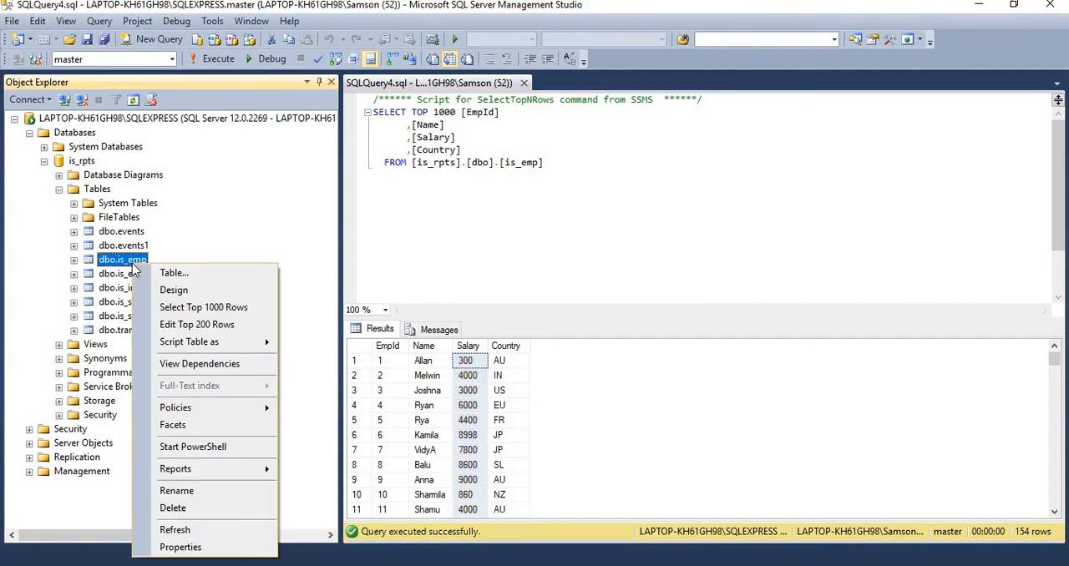
click(227, 325)
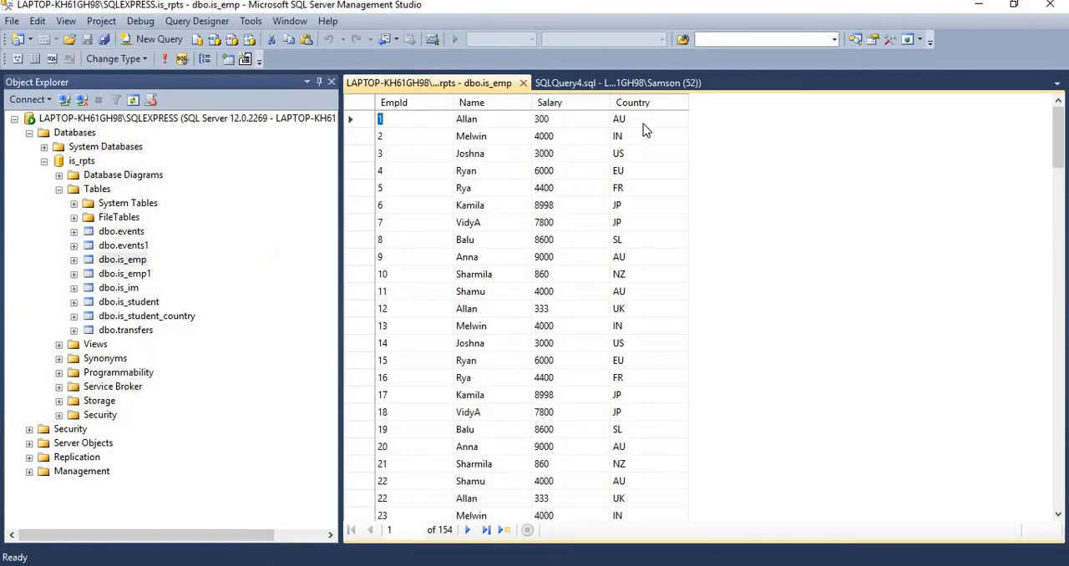
click(642, 120)
text(UK)
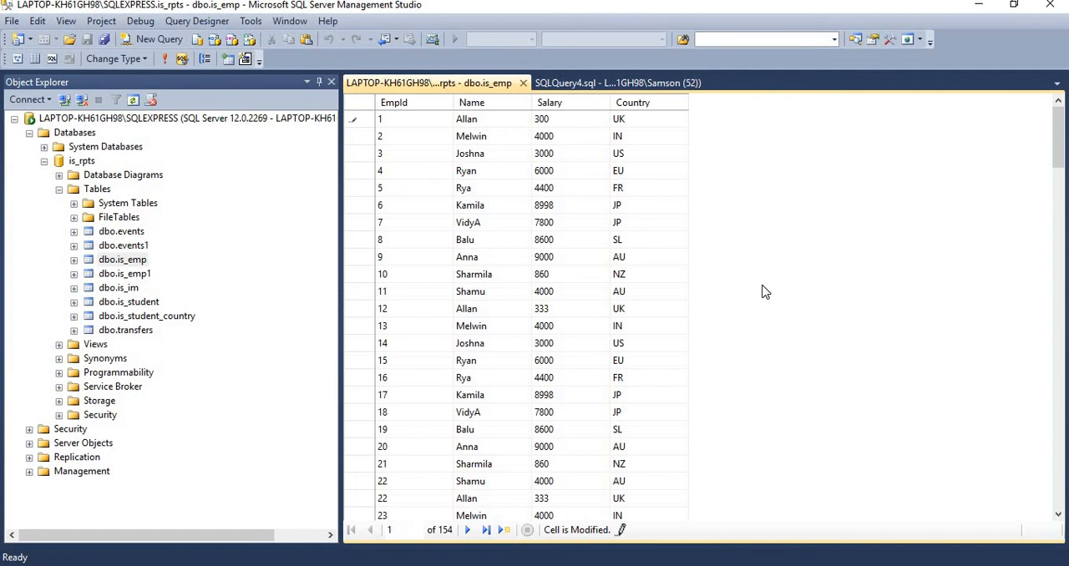
click(544, 326)
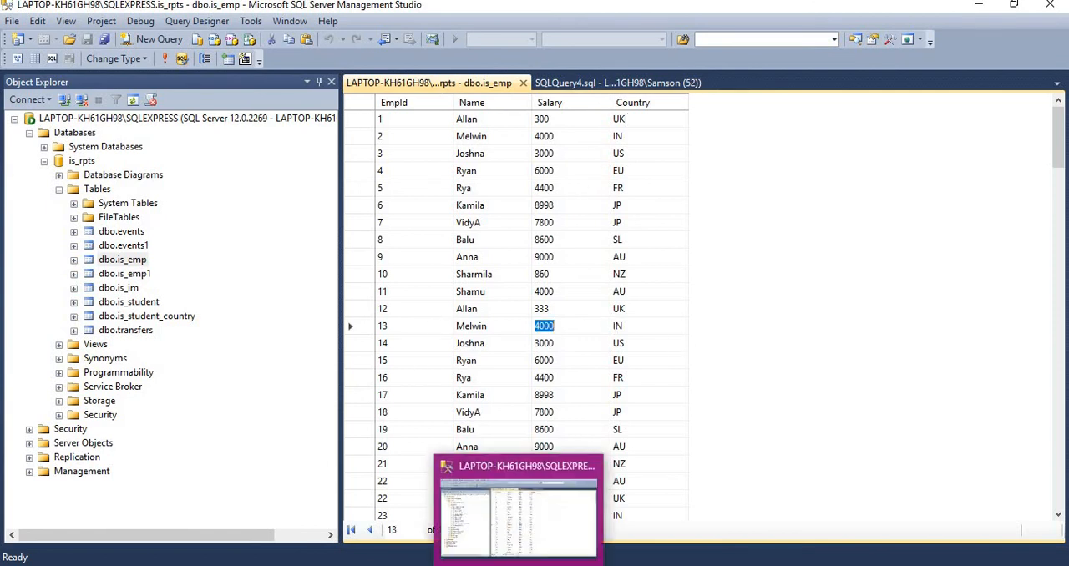
Return to Excel, check the AU and UK counts in the PivotTable, and refresh the PivotChart's data.
click(496, 513)
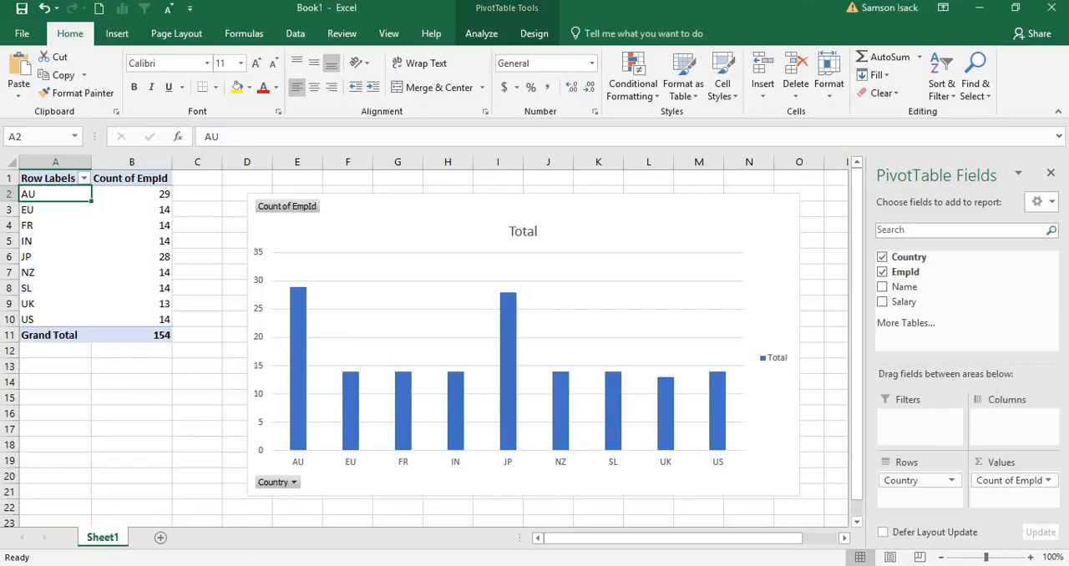
click(138, 194)
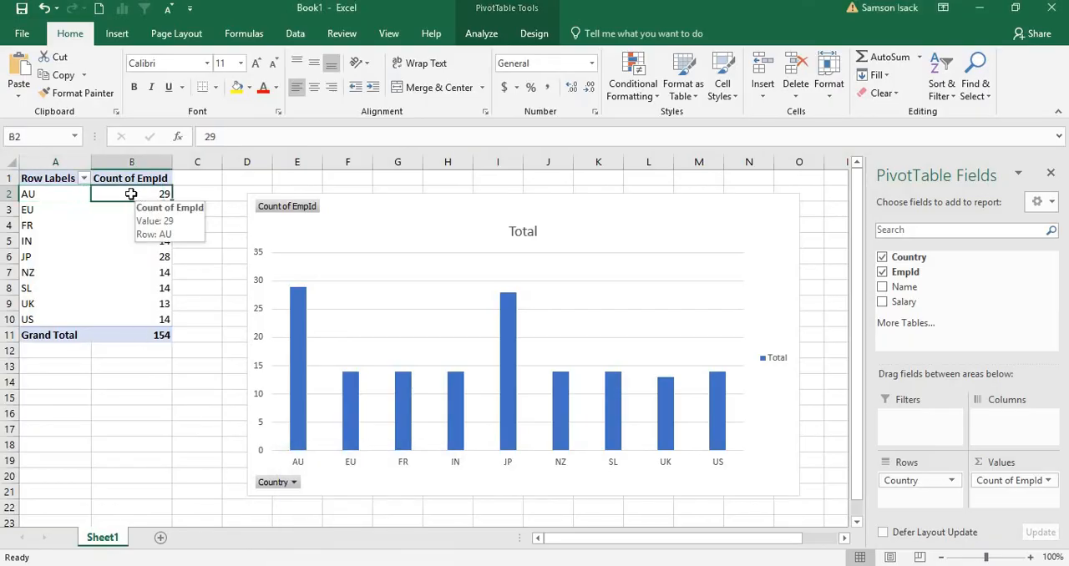
click(159, 301)
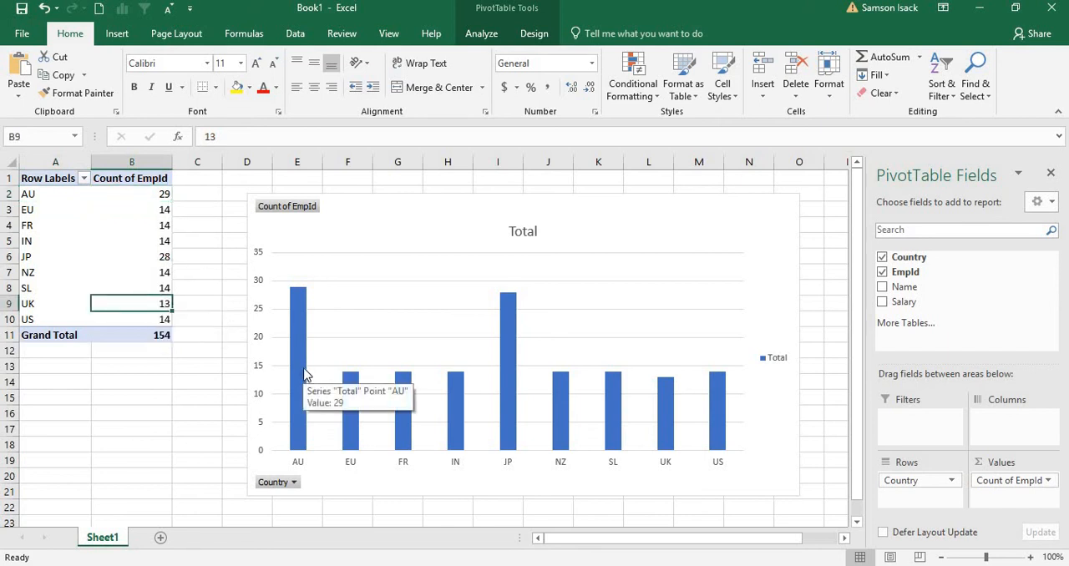
right_click(651, 254)
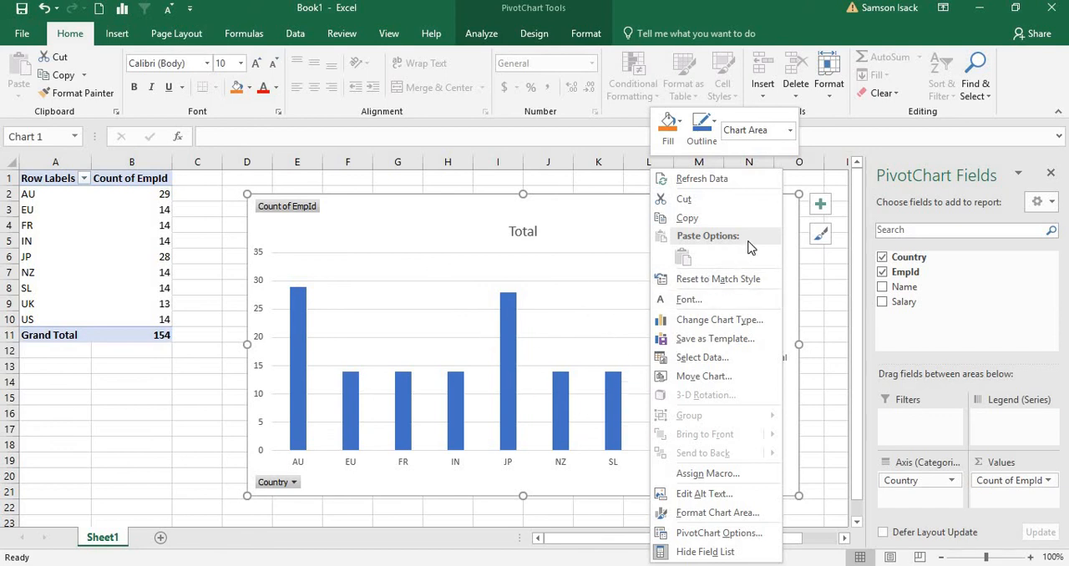
click(747, 182)
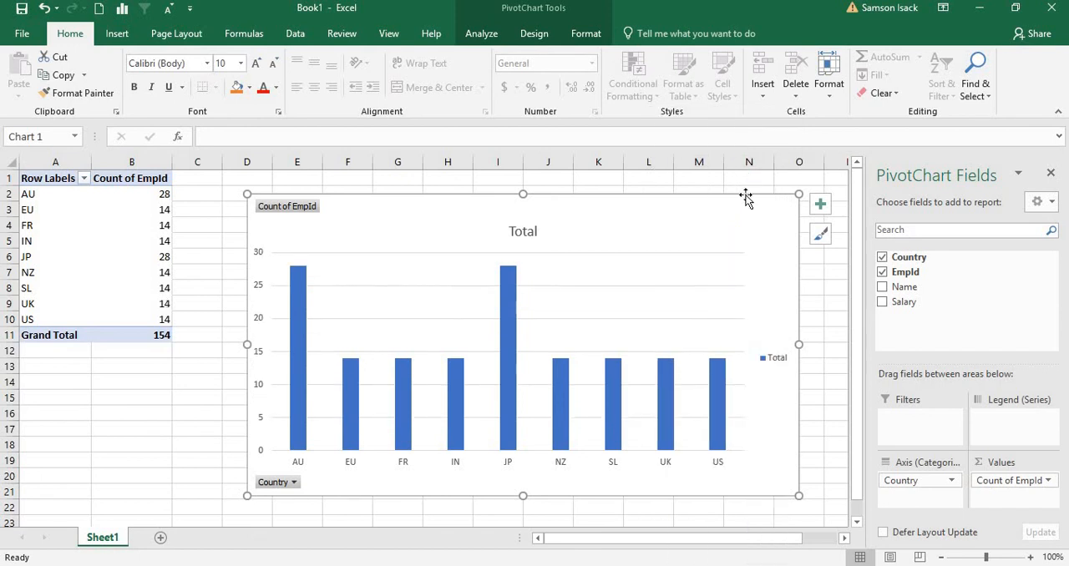
Check the AU and UK employee counts in the refreshed PivotTable and its chart.
click(52, 195)
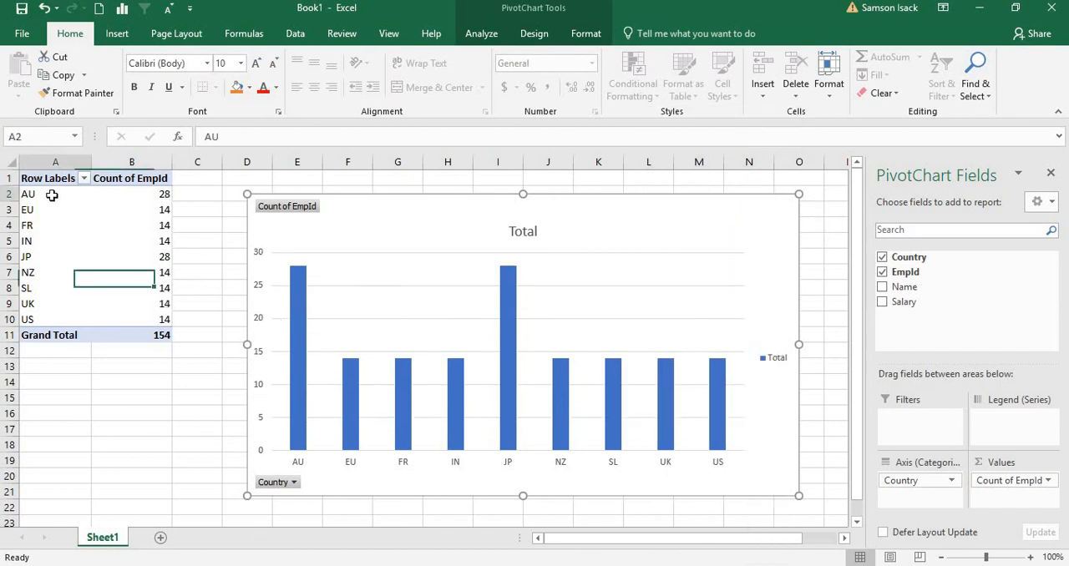
click(147, 198)
click(160, 307)
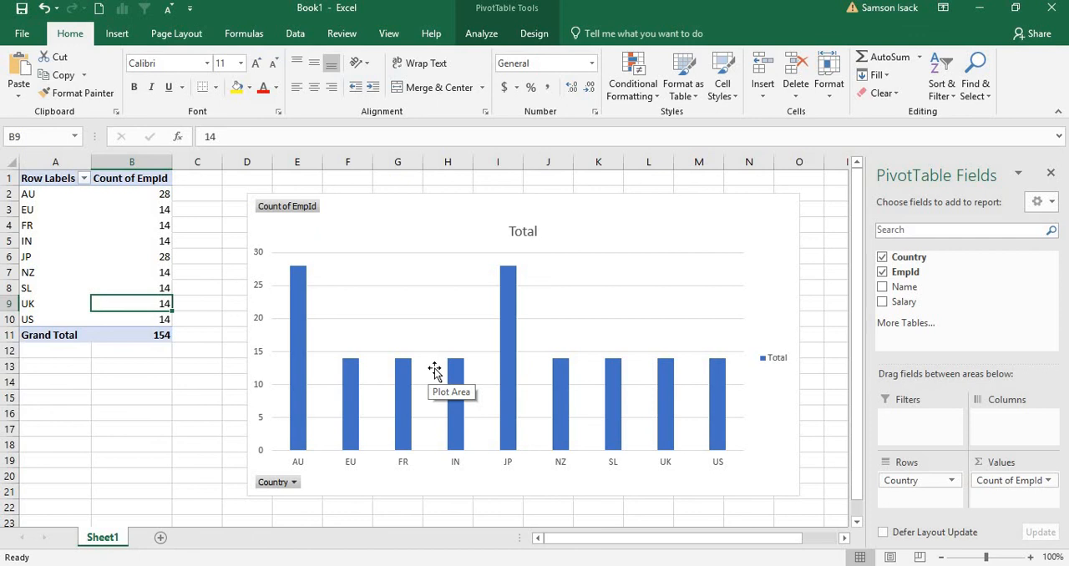
click(76, 249)
click(65, 173)
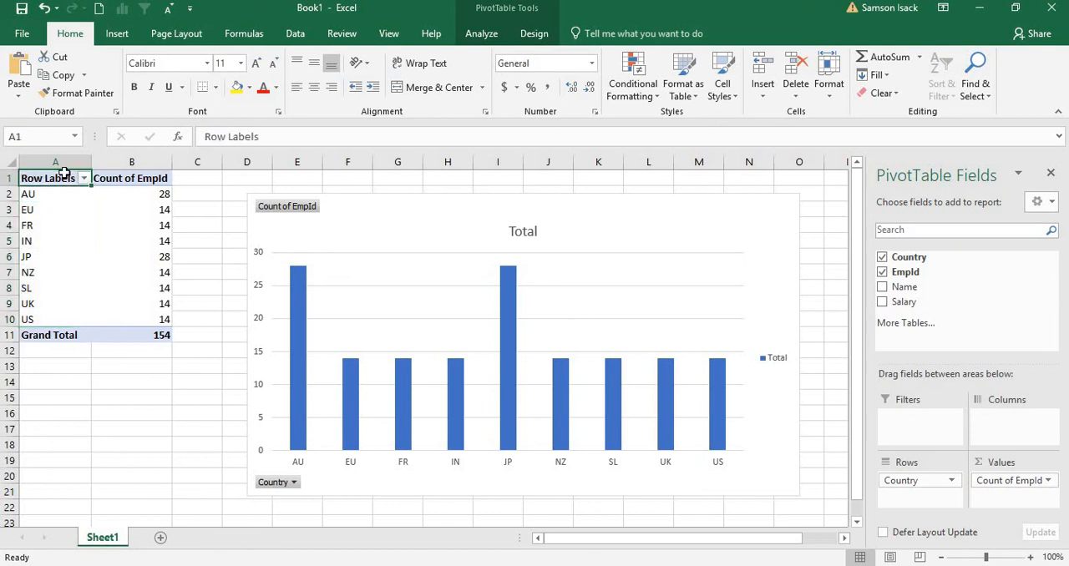
click(251, 260)
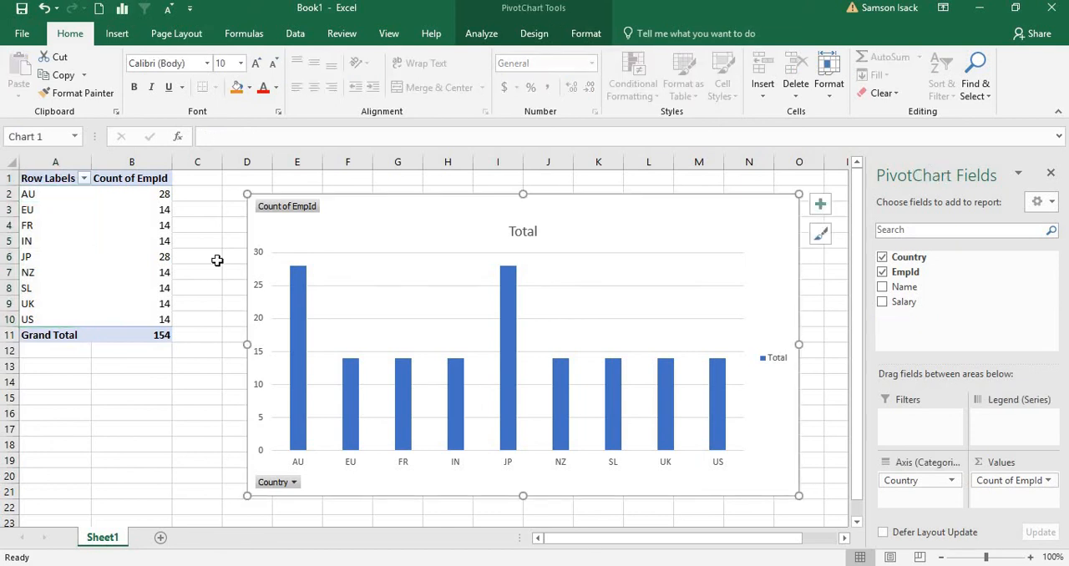